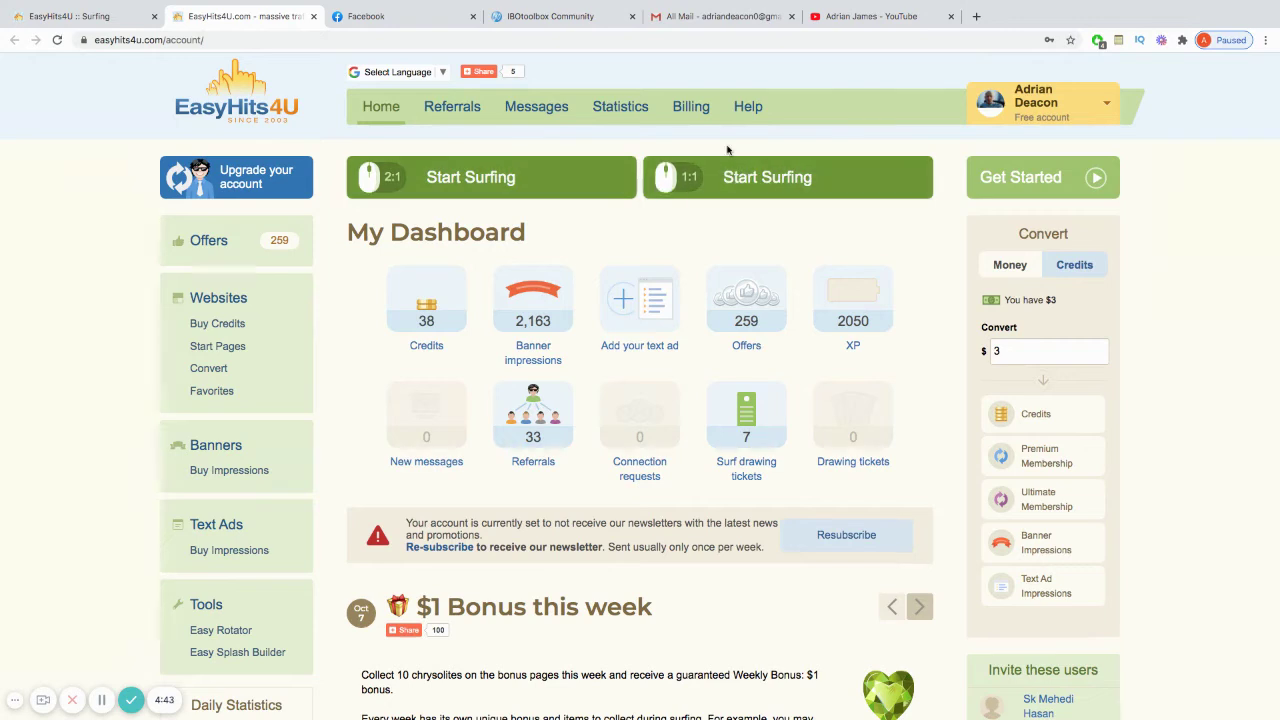
Open Easy Splash Builder and start a new splash page with the Wizard.
left_click(241, 657)
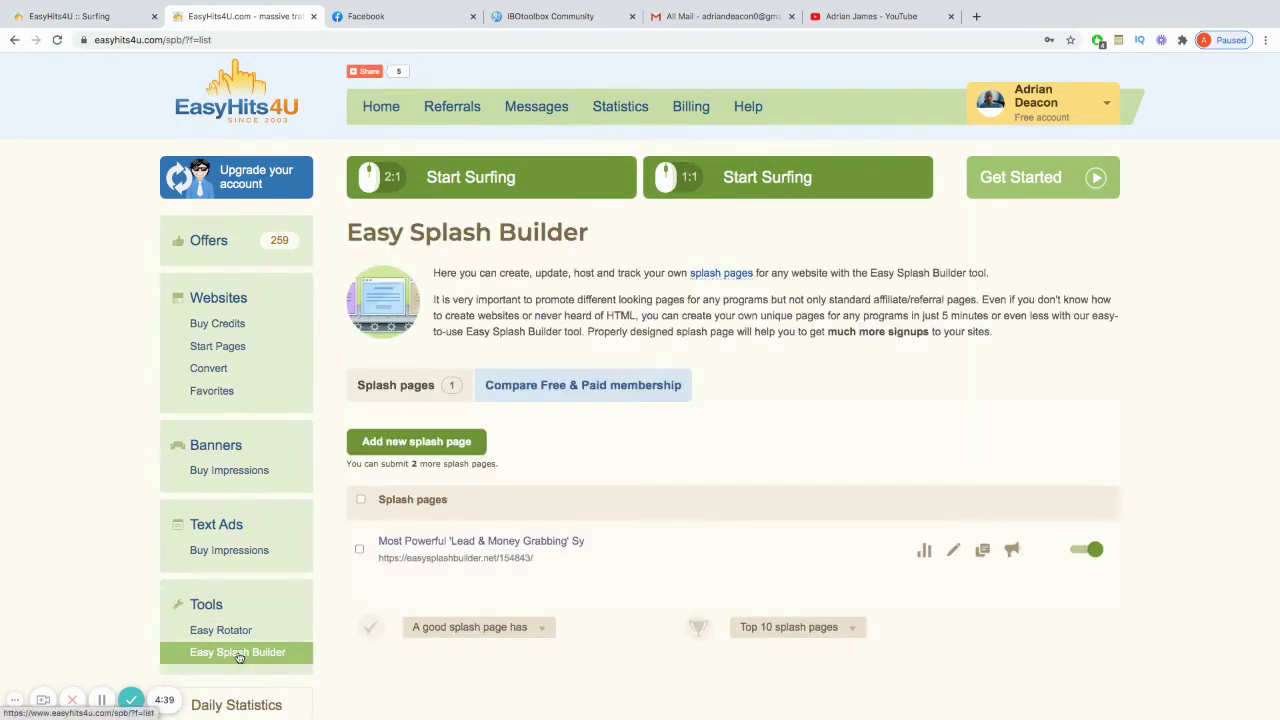
left_click(406, 445)
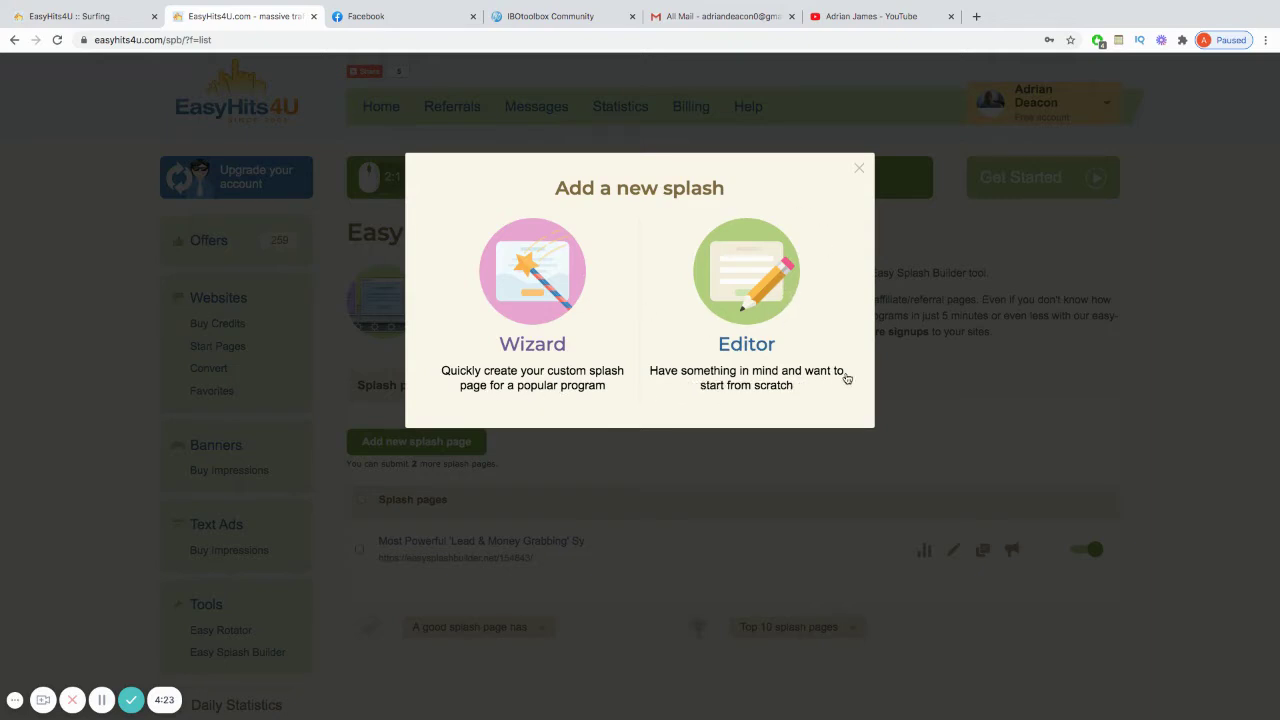
left_click(530, 290)
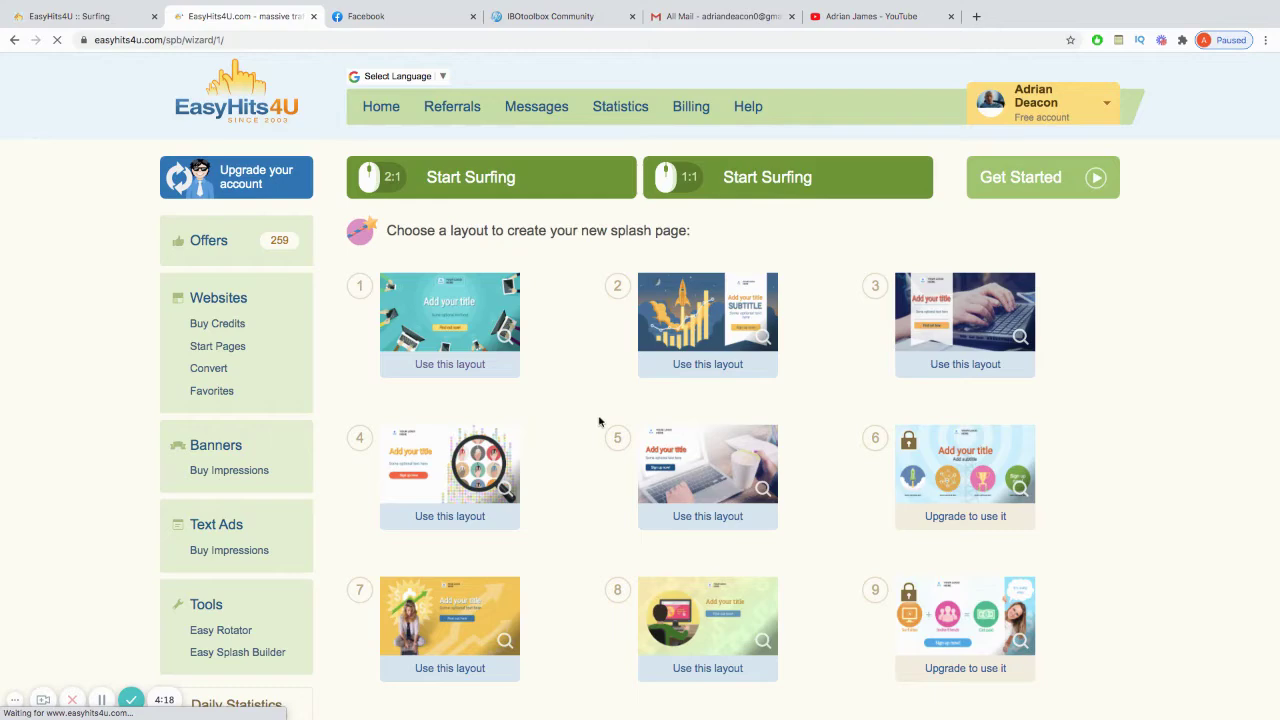
Preview splash page layout 17, close the preview and use that layout for the new page.
scroll(598, 421, "down", 2)
scroll(598, 421, "down", 3)
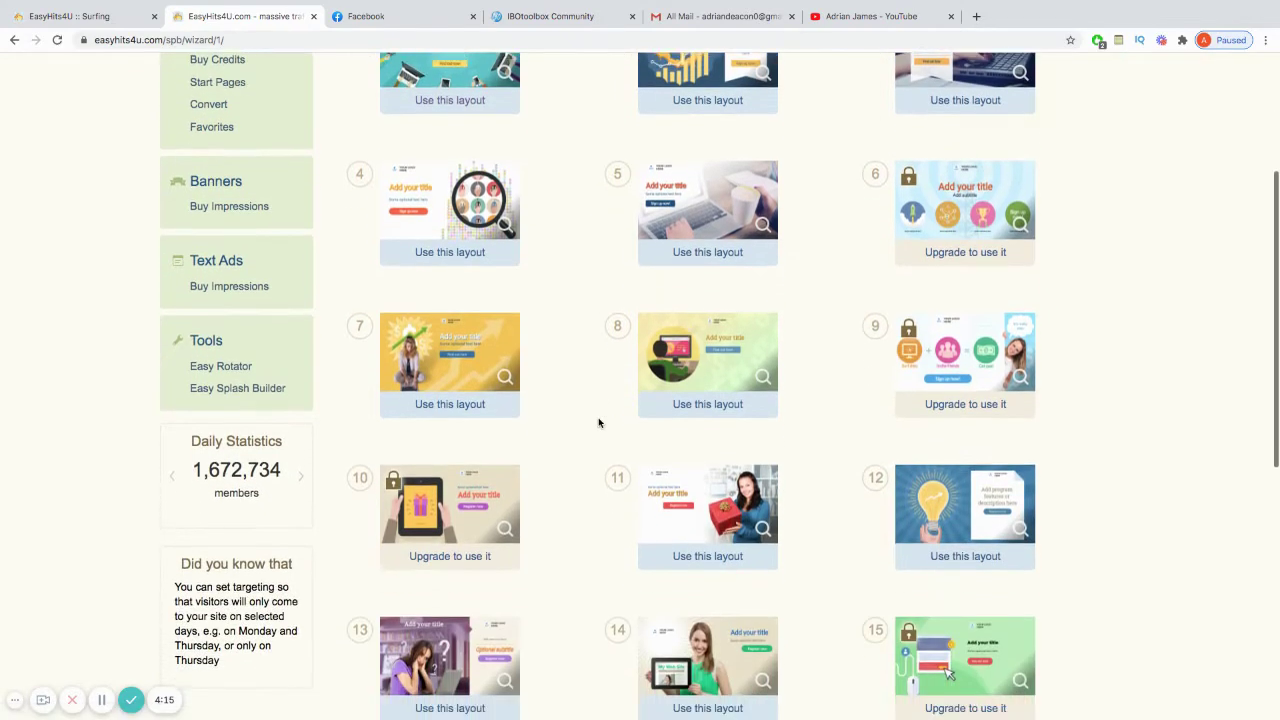
scroll(598, 423, "down", 1)
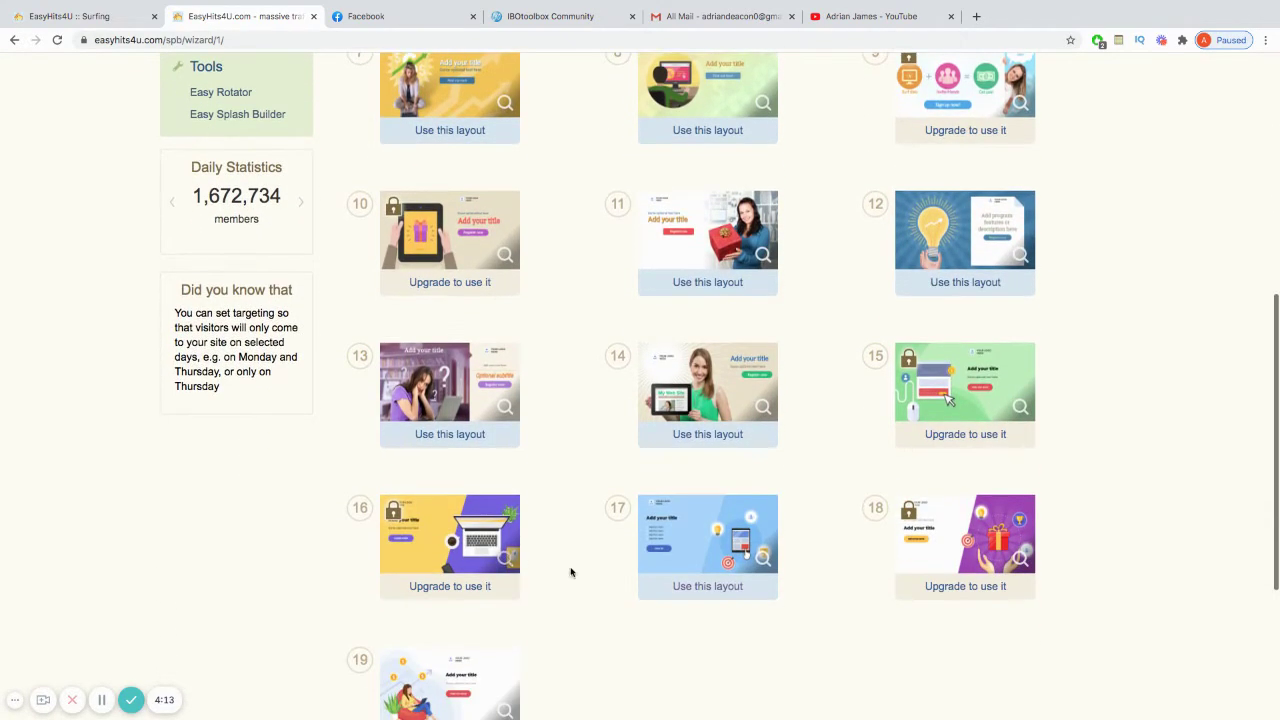
left_click(714, 538)
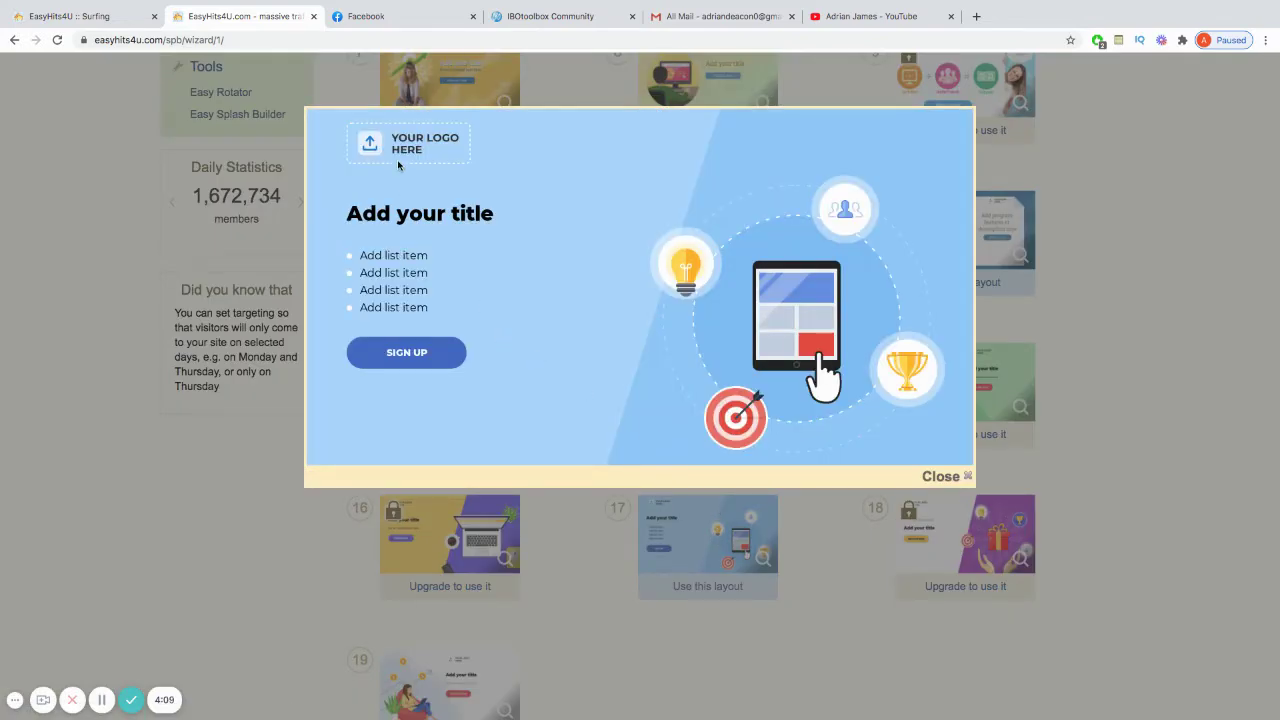
left_click(966, 476)
left_click(711, 589)
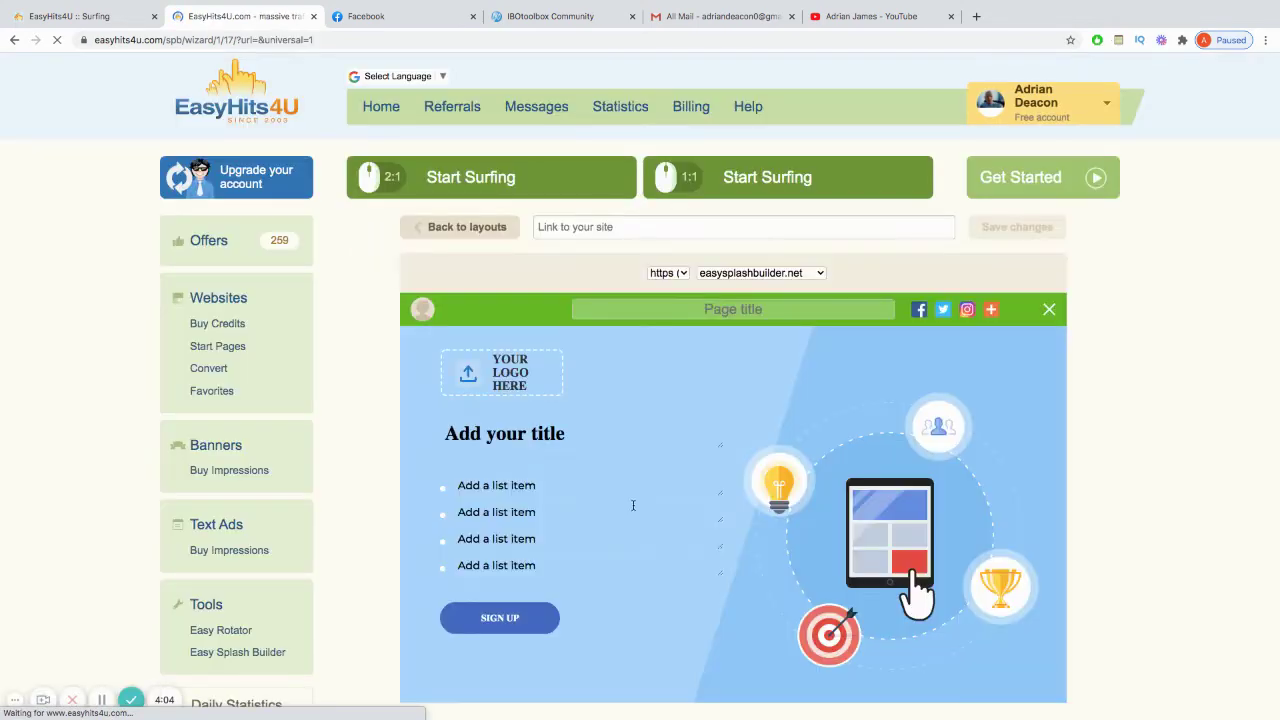
Examine the new splash page's page title and site link fields and their saved suggestions.
scroll(639, 437, "down", 1)
scroll(639, 438, "up", 1)
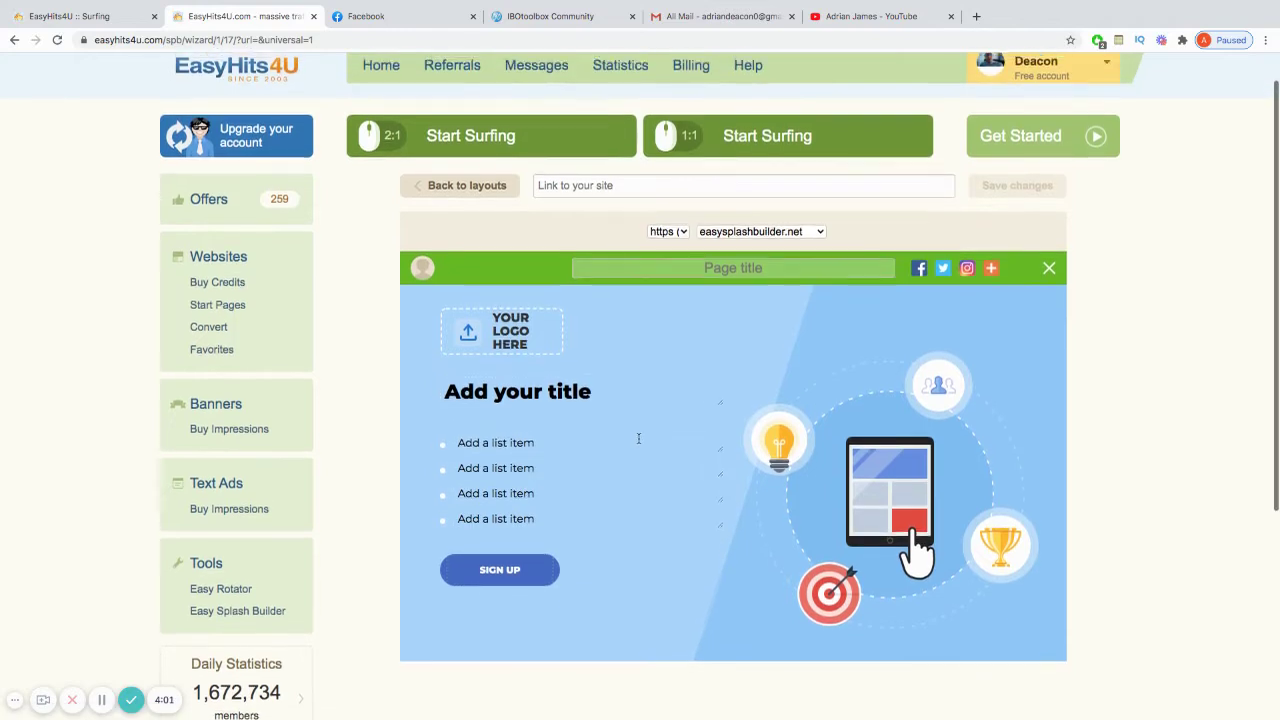
left_click(694, 273)
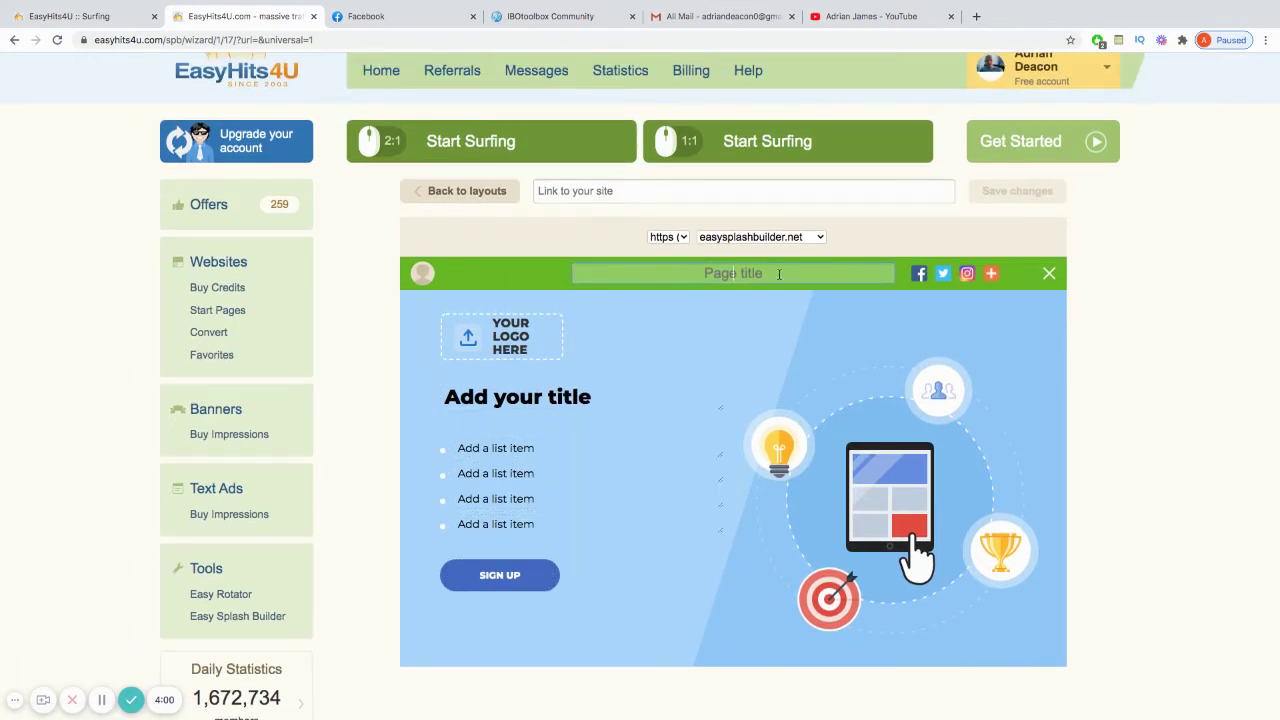
left_click(688, 275)
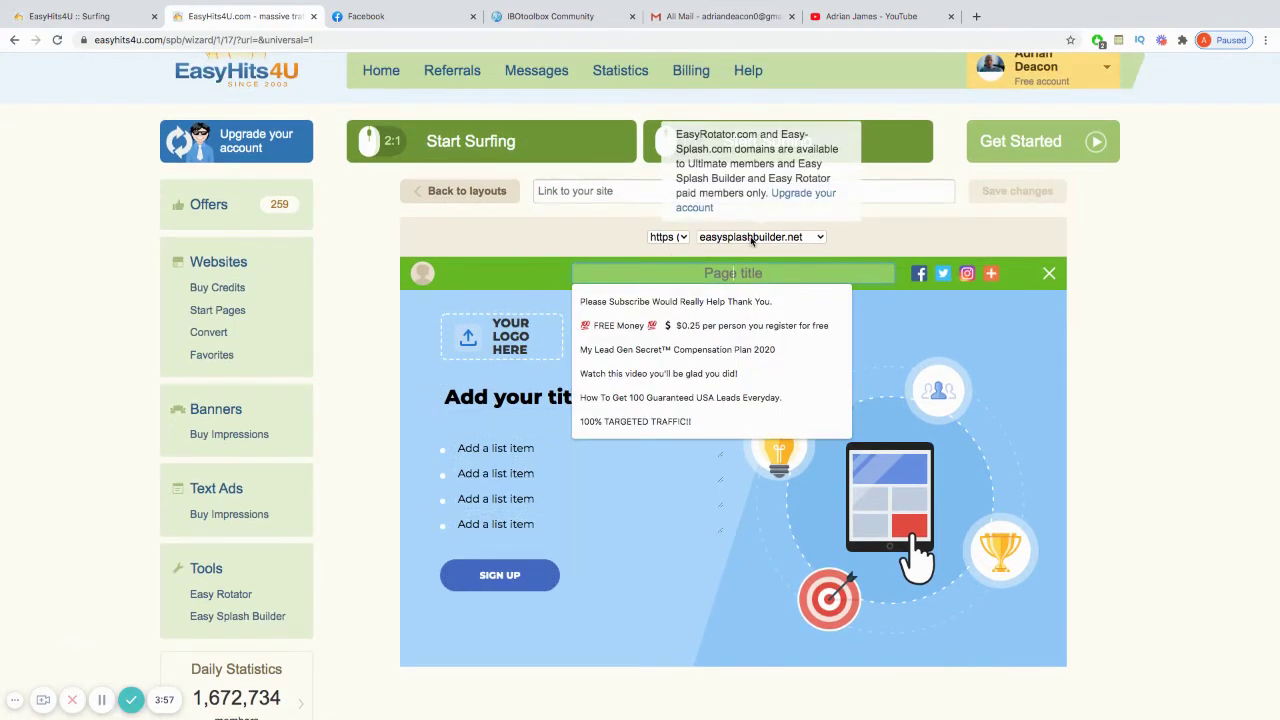
left_click(555, 192)
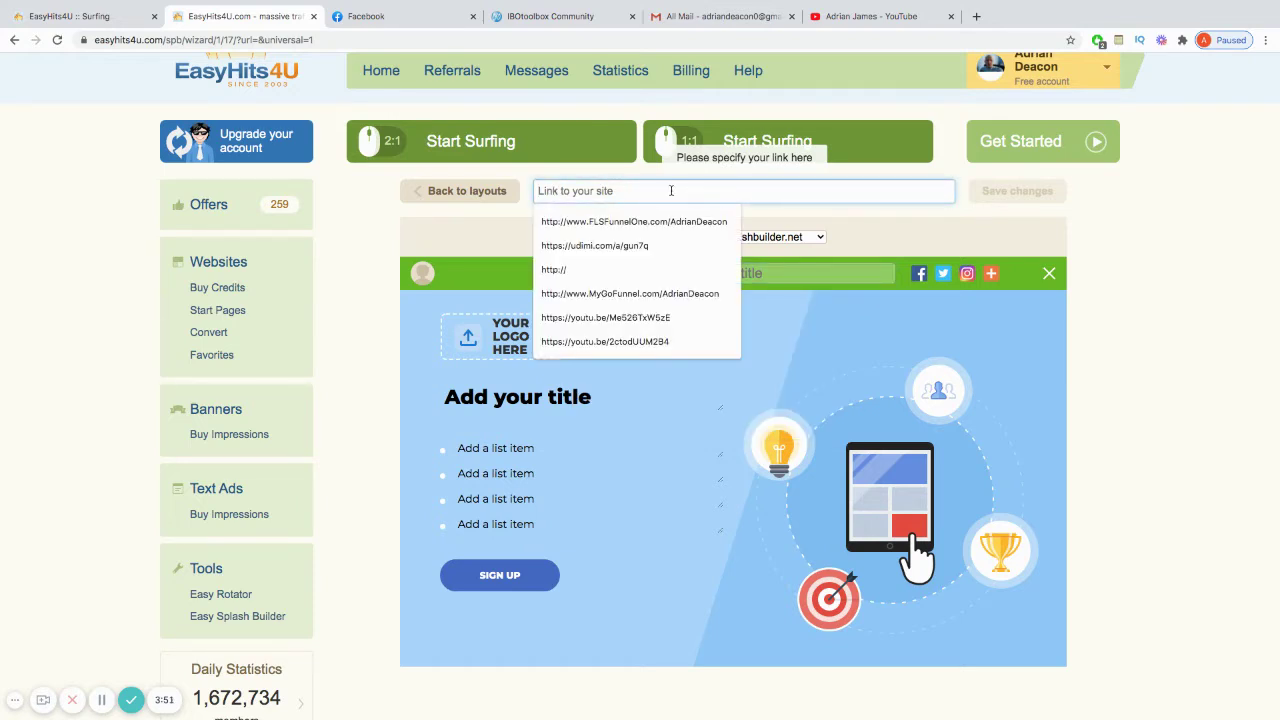
left_click(1135, 209)
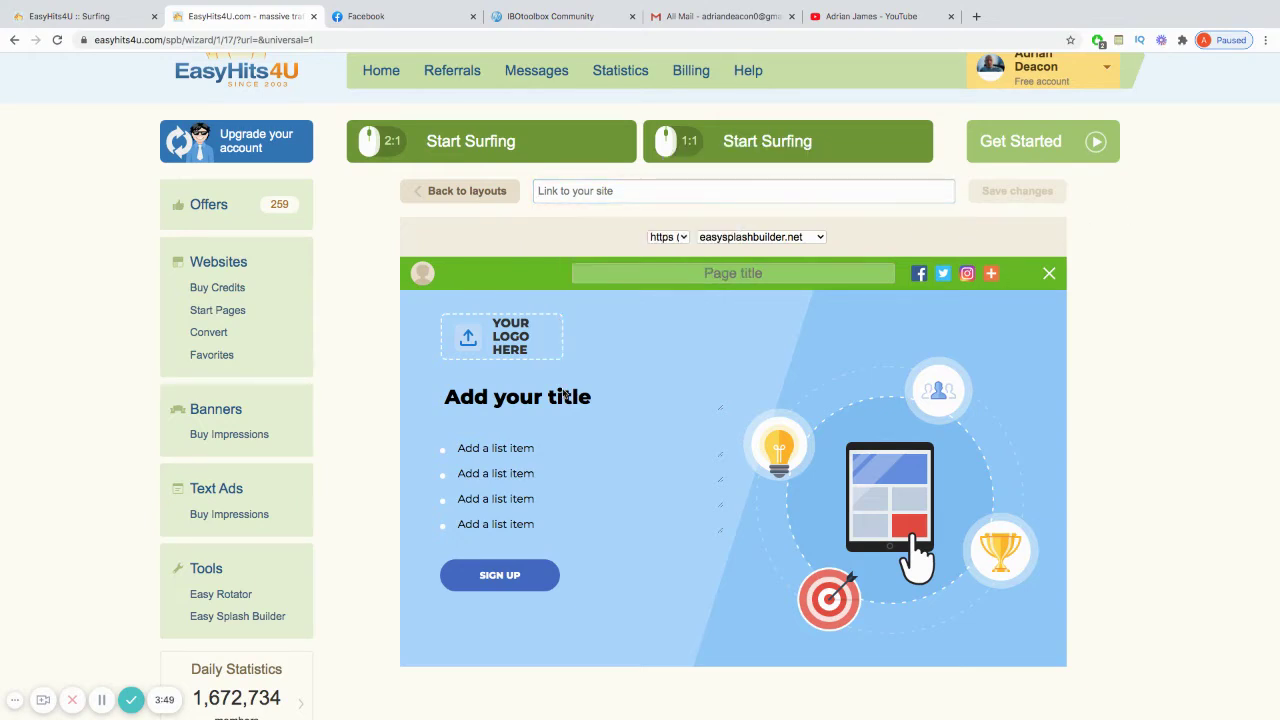
Replace the splash page's placeholder heading with "Make Money Online".
left_click_drag(606, 403, 445, 398)
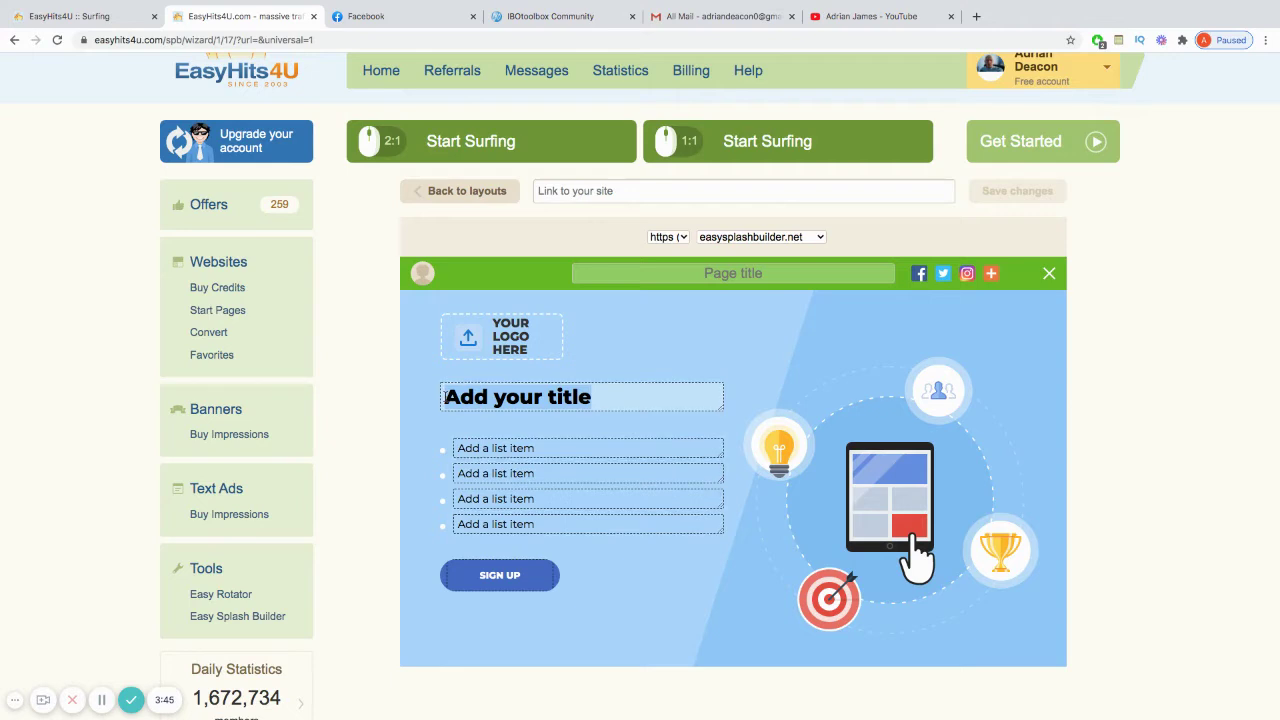
key("BackSpace")
type("Make")
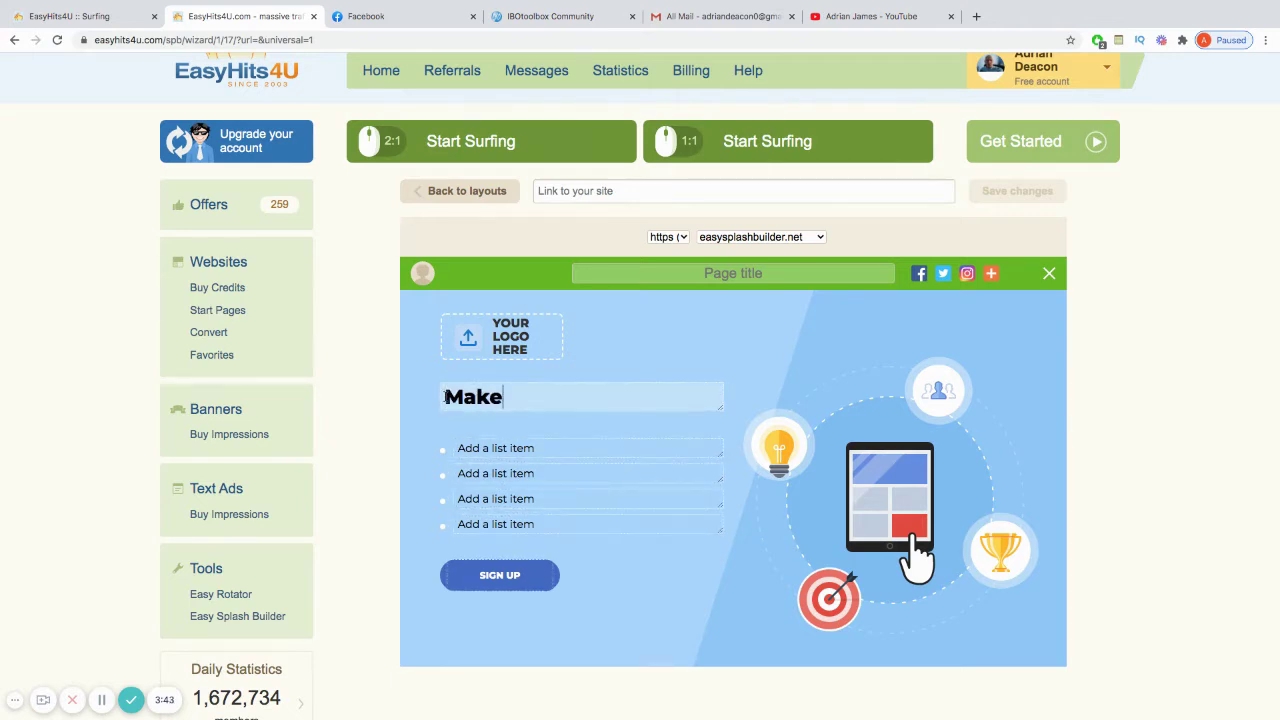
type(" Money")
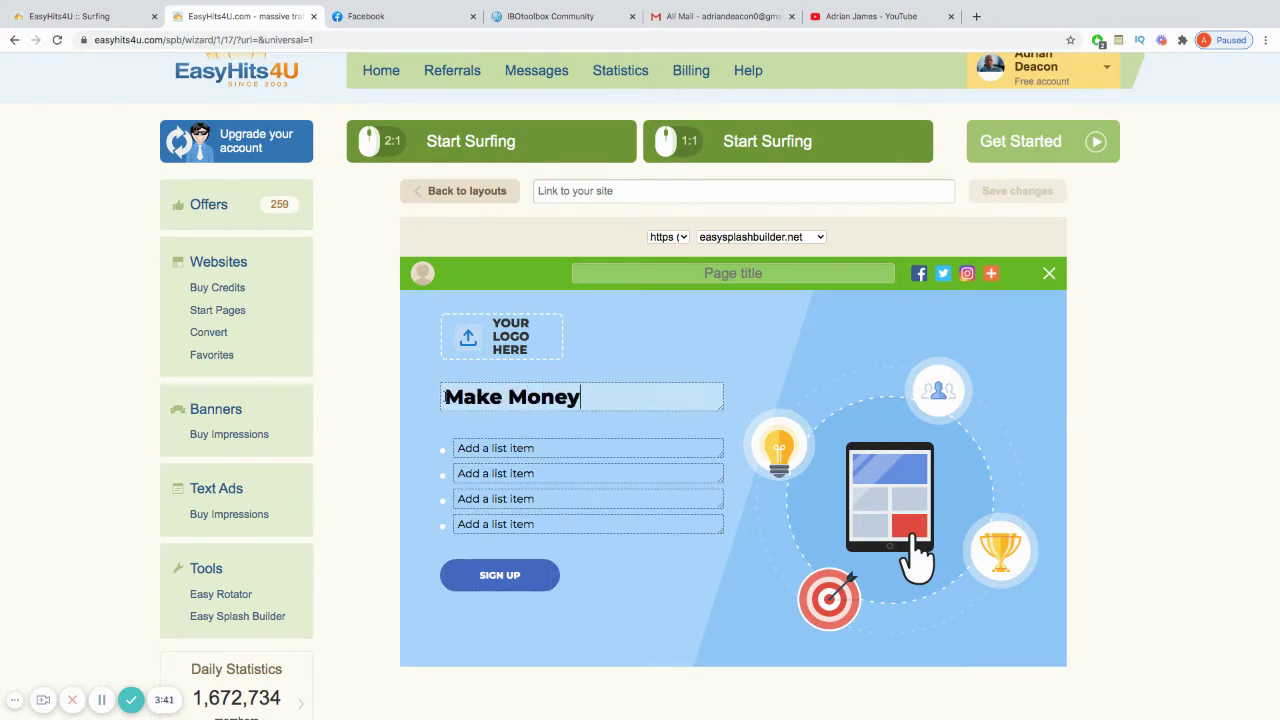
type(" Online")
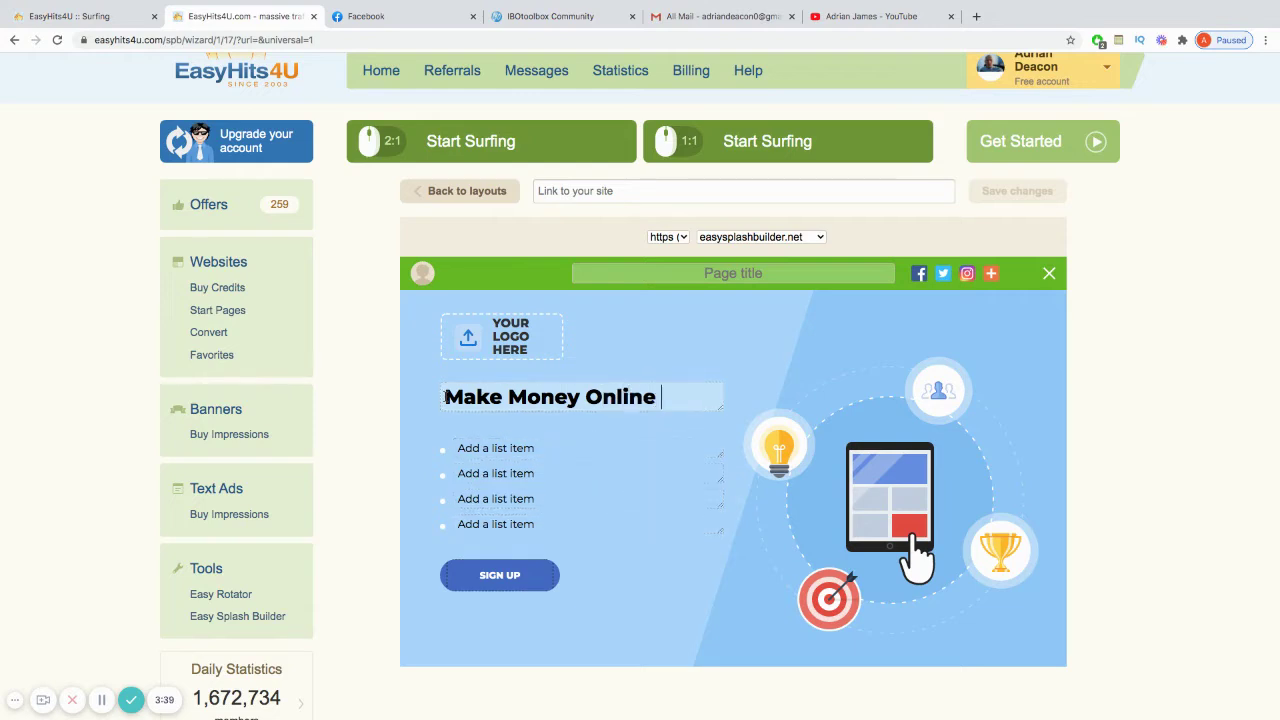
Replace the first list item's placeholder text with "Make $100 a day".
left_click(487, 448)
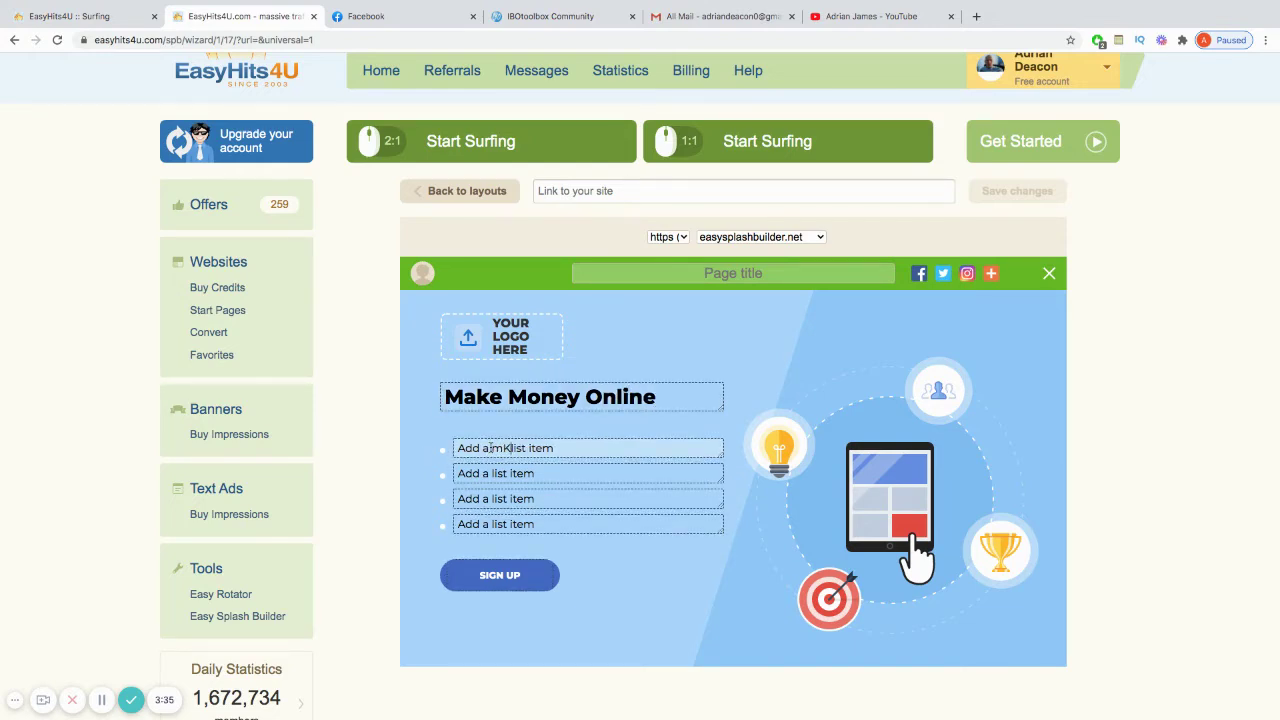
key("BackSpace")
key("BackSpace")
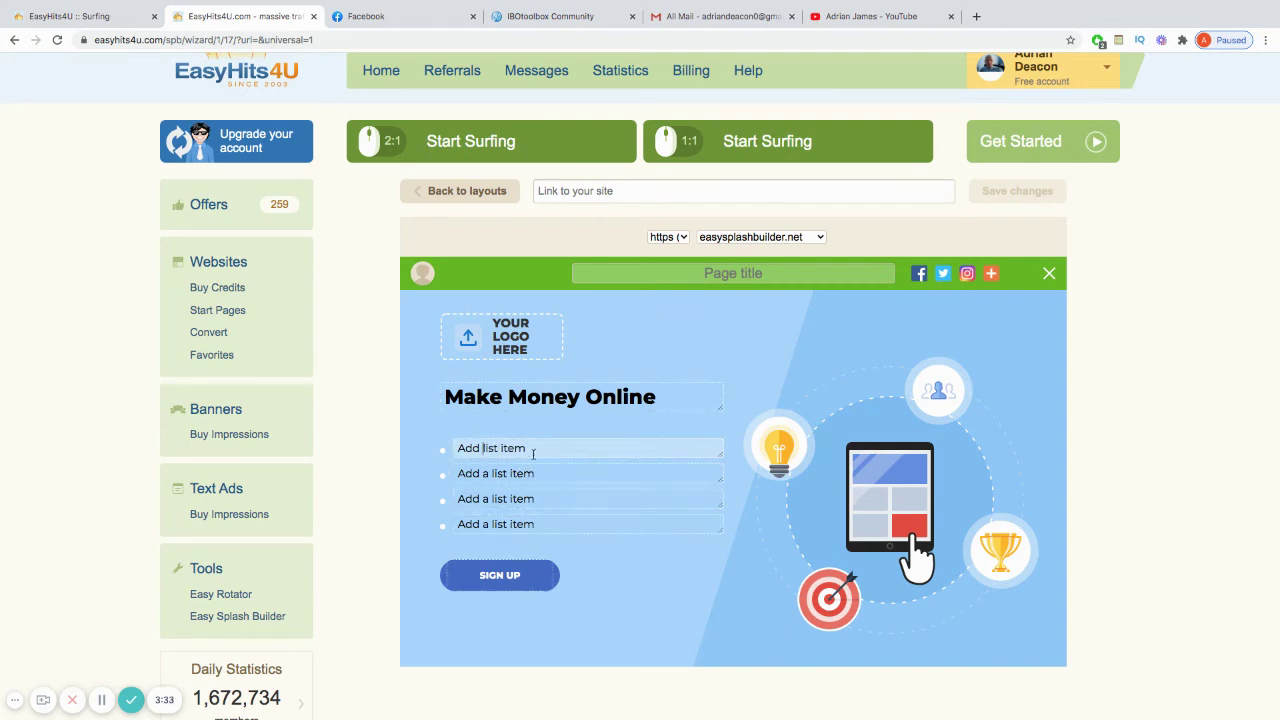
left_click_drag(533, 455, 450, 450)
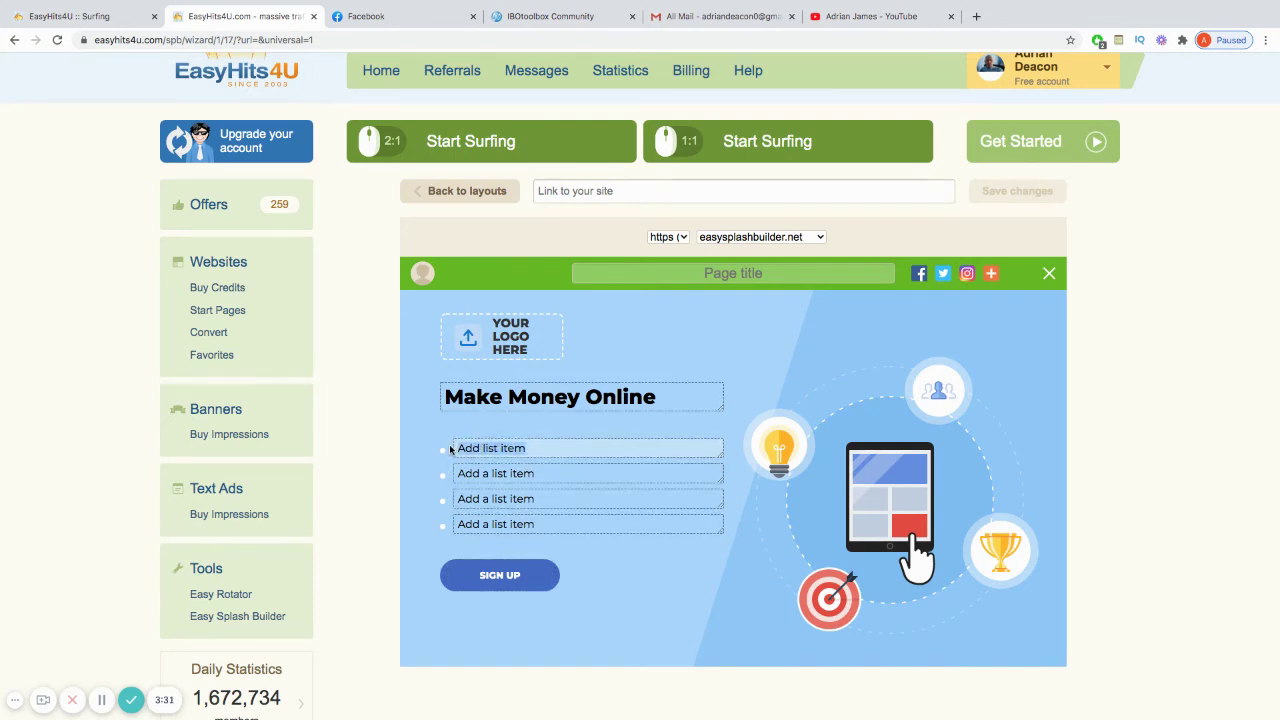
key("BackSpace")
type("M")
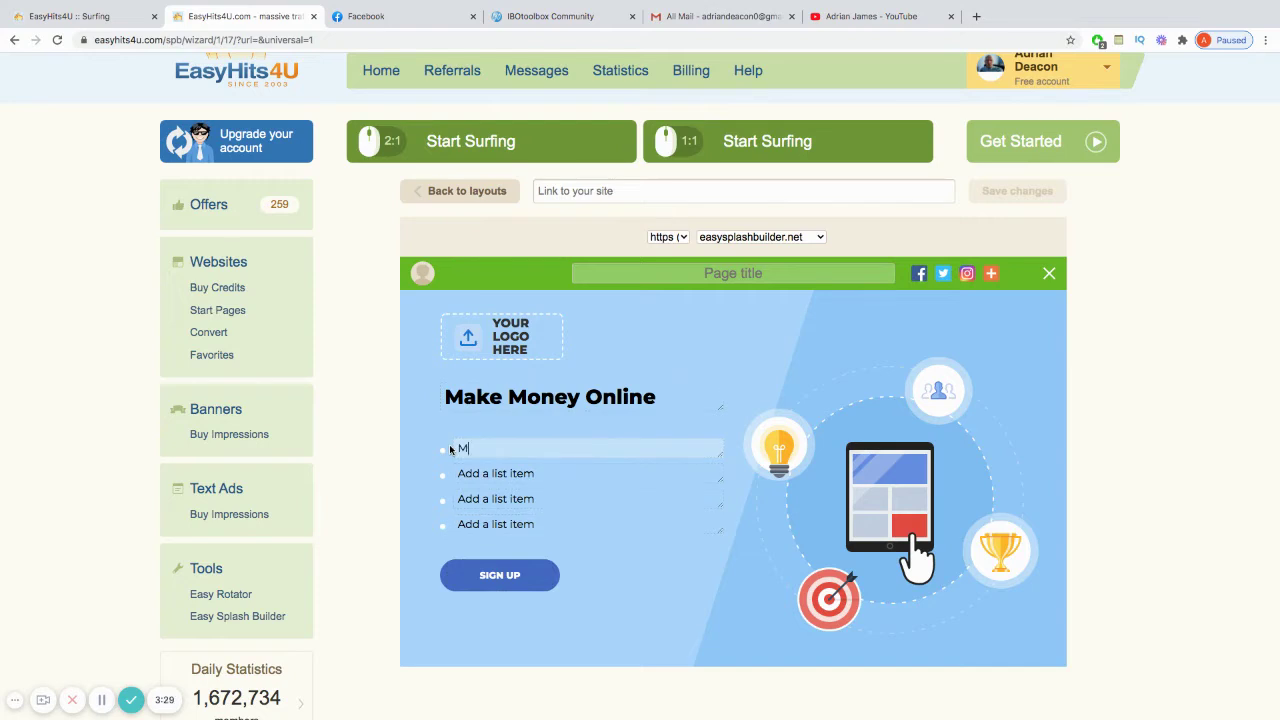
type("ake $1")
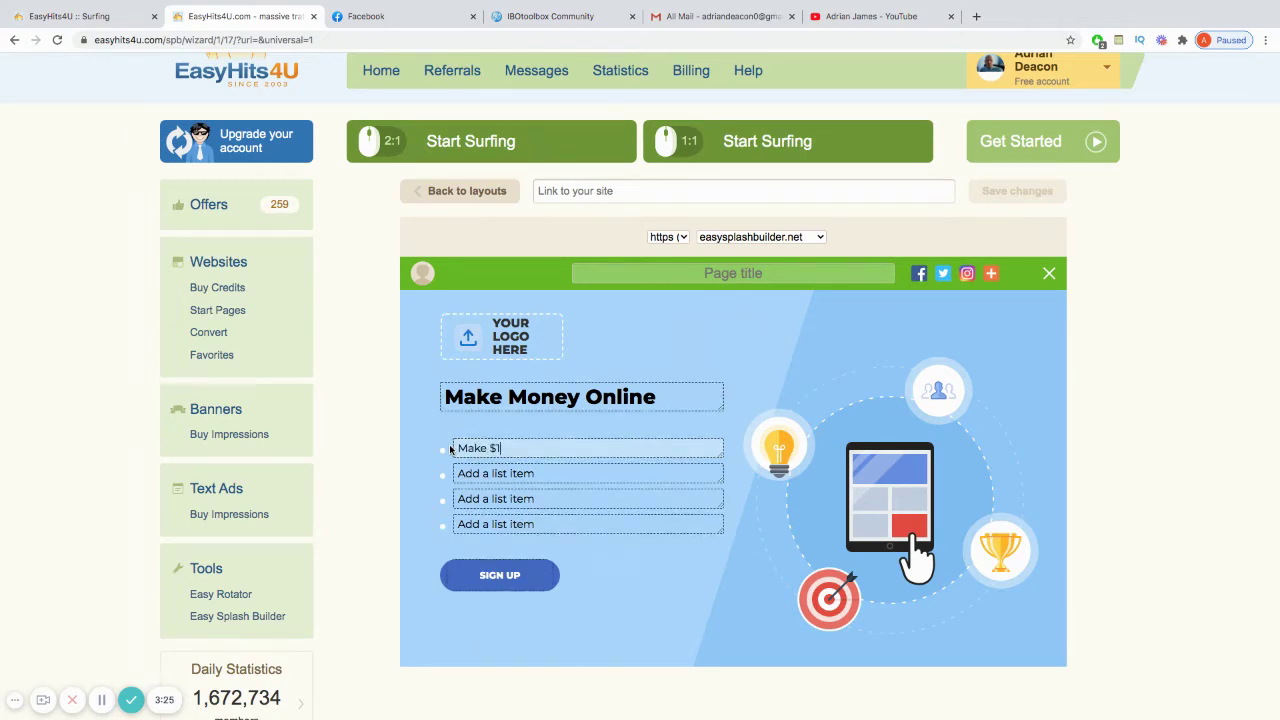
type("00 a day")
Replace the second list item's placeholder text with "CBD Oil".
left_click(483, 475)
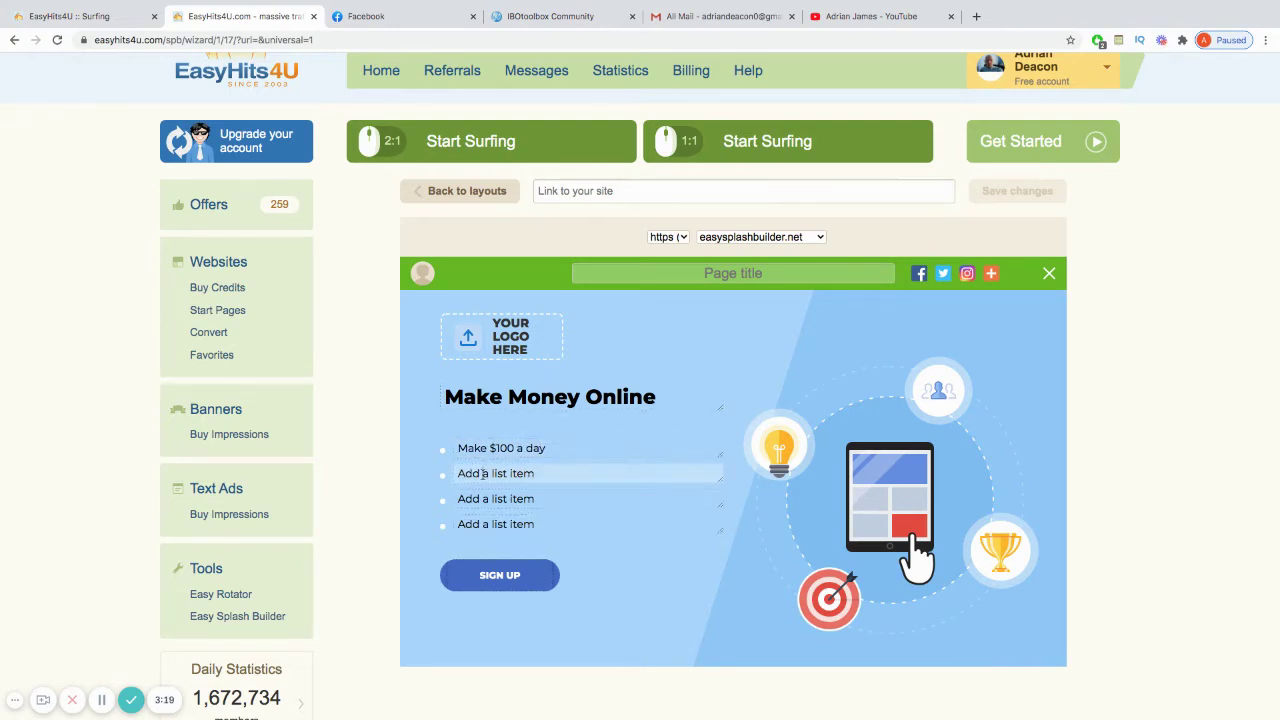
type("CBD Oil")
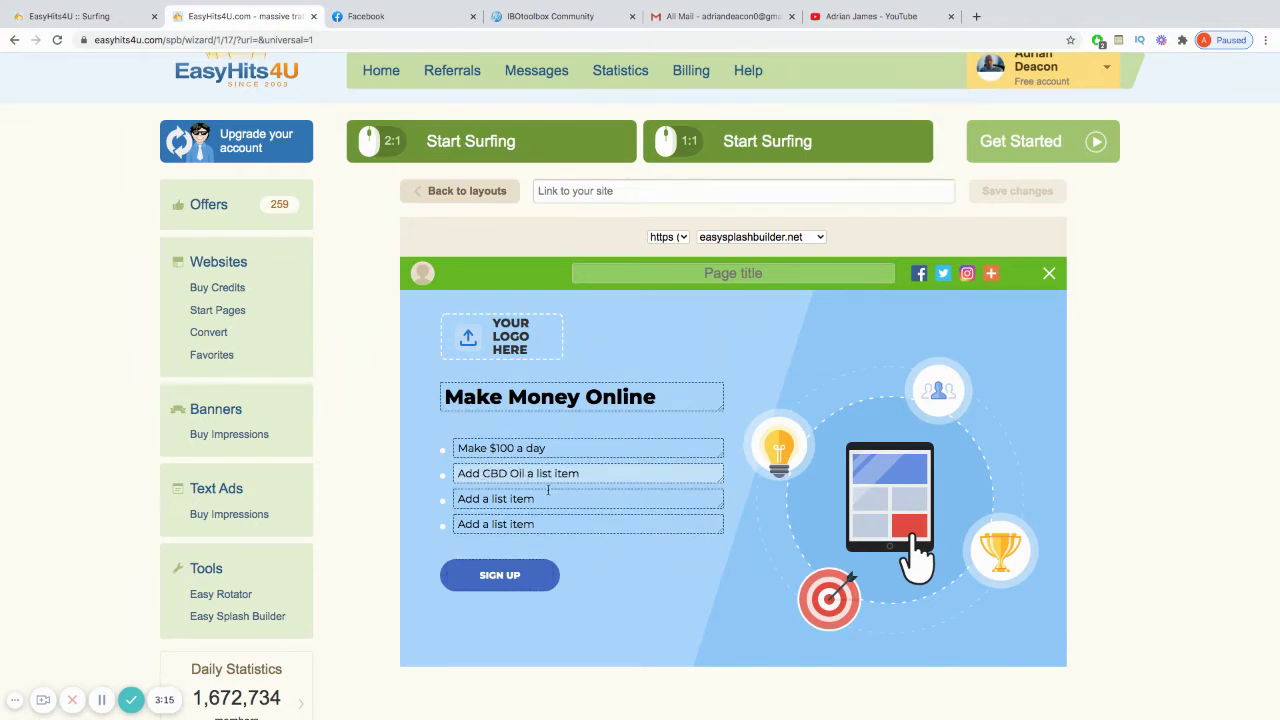
key("BackSpace")
key("BackSpace")
key("BackSpace")
key("BackSpace")
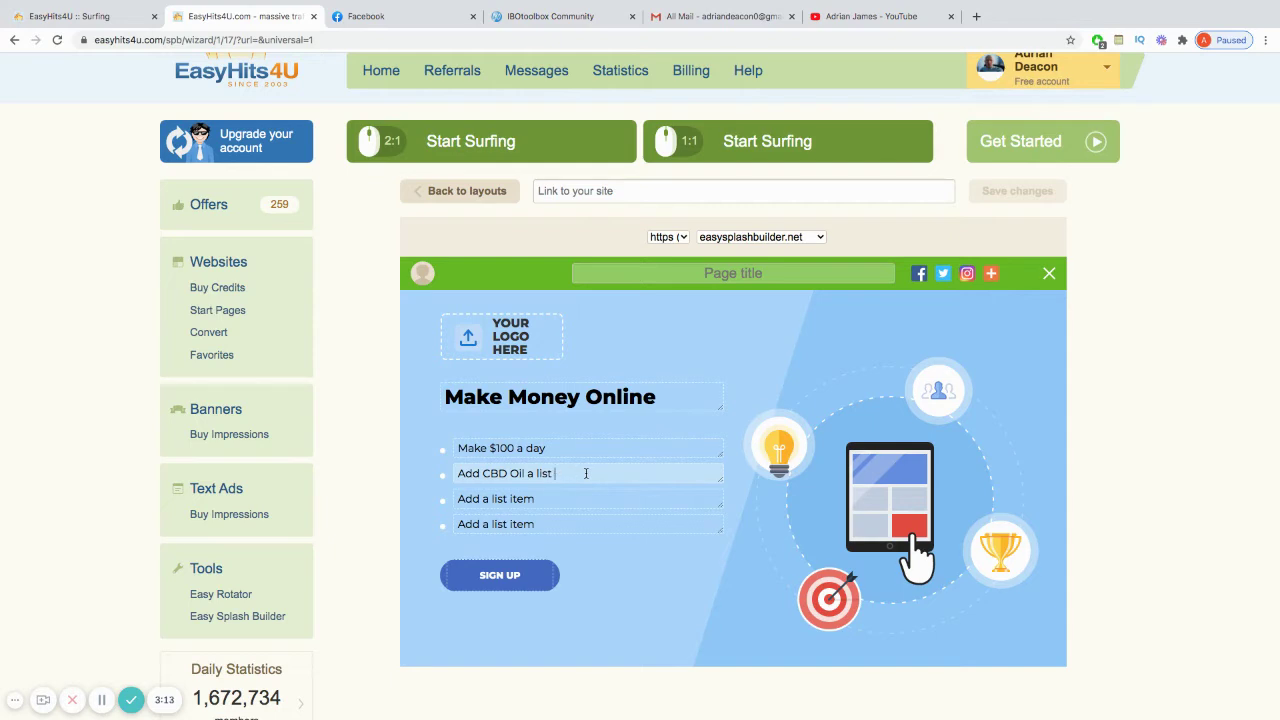
key("BackSpace")
key("BackSpace")
key("BackSpace")
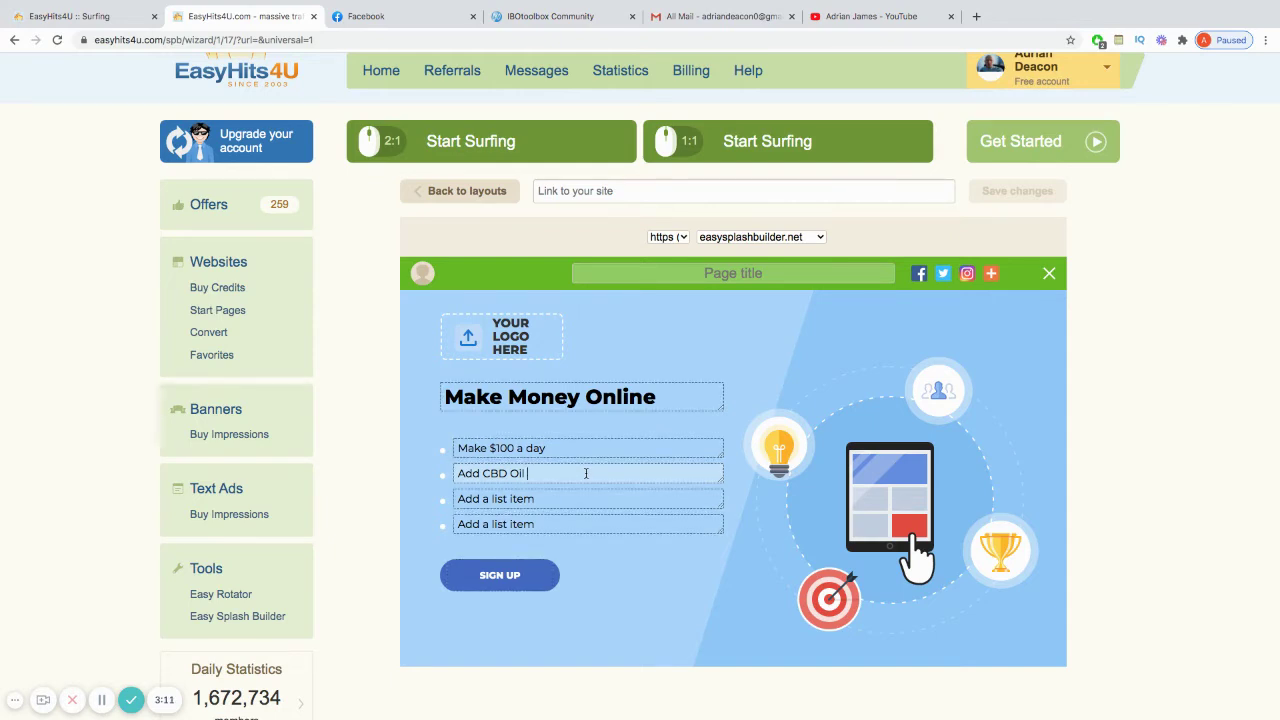
left_click_drag(482, 473, 458, 473)
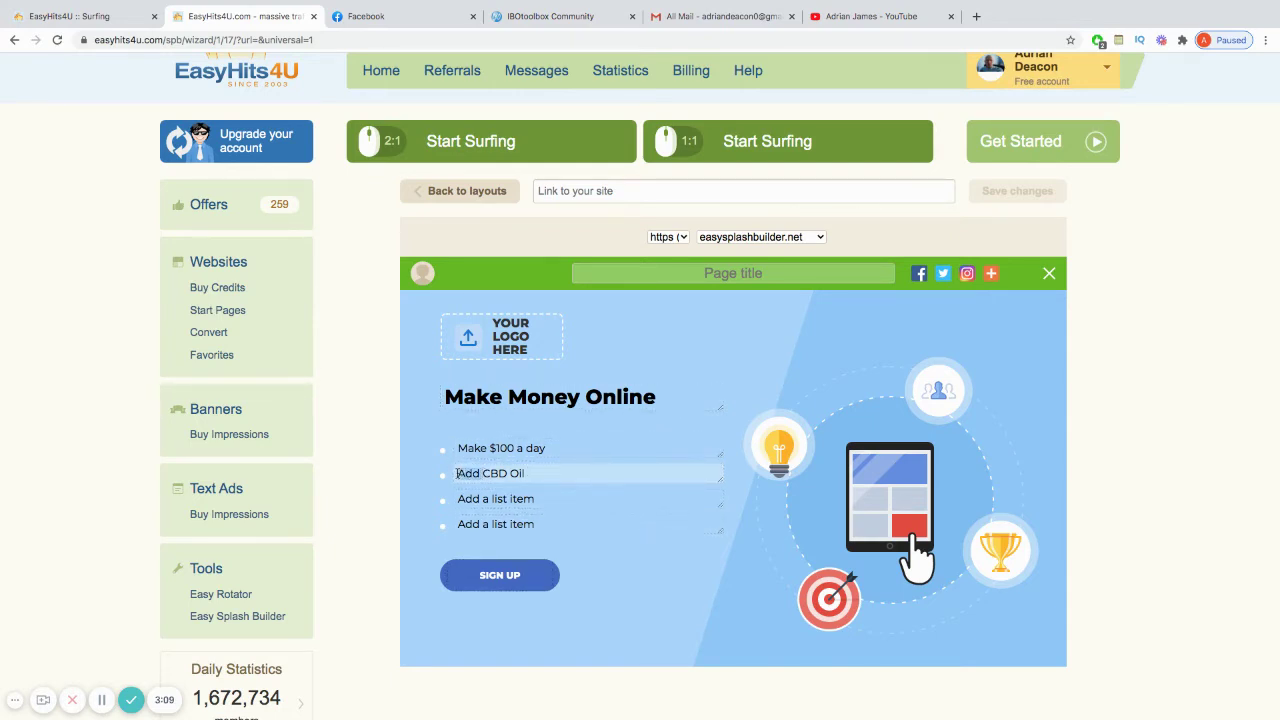
key("BackSpace")
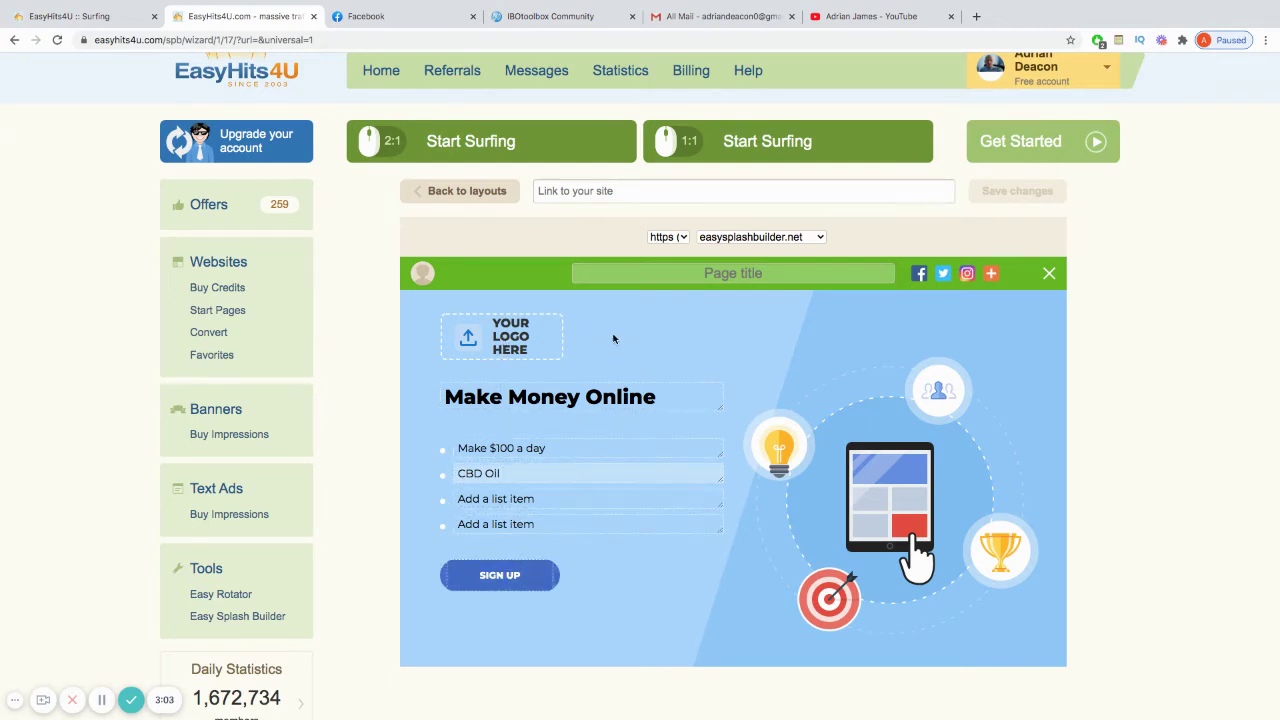
Check where the splash page's destination link is entered and dismiss its saved suggestions.
left_click(572, 190)
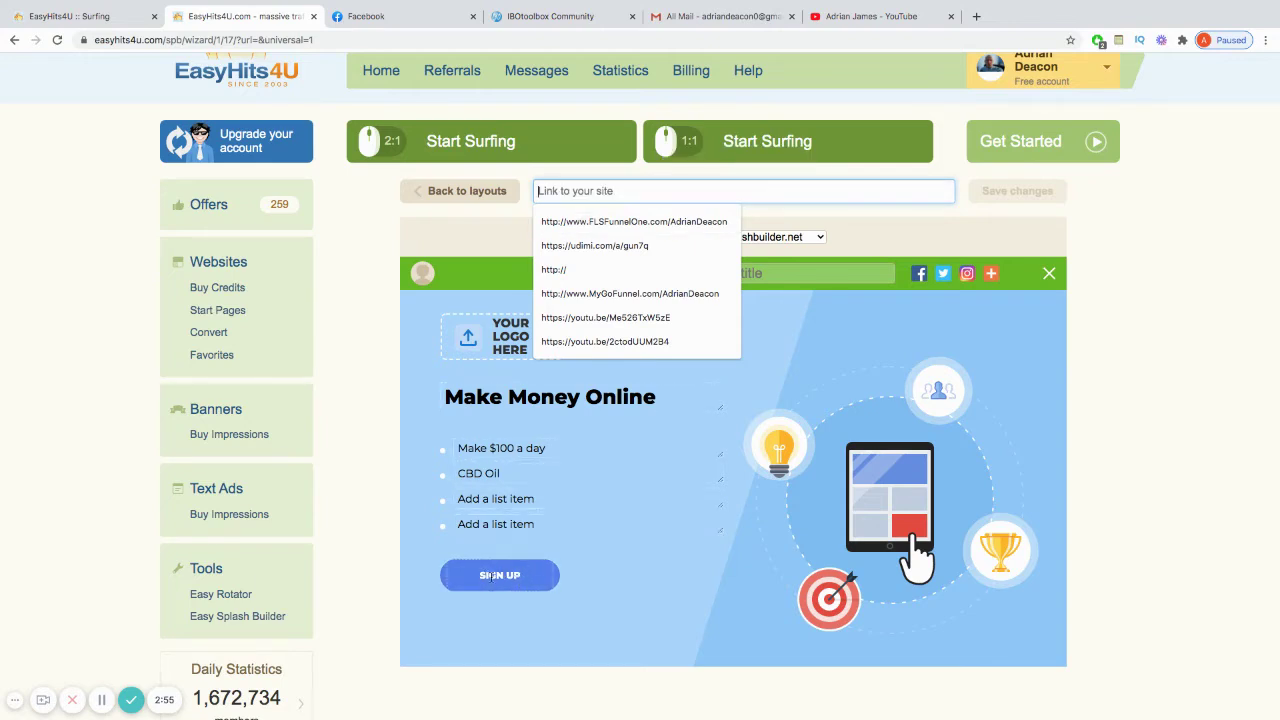
left_click(869, 211)
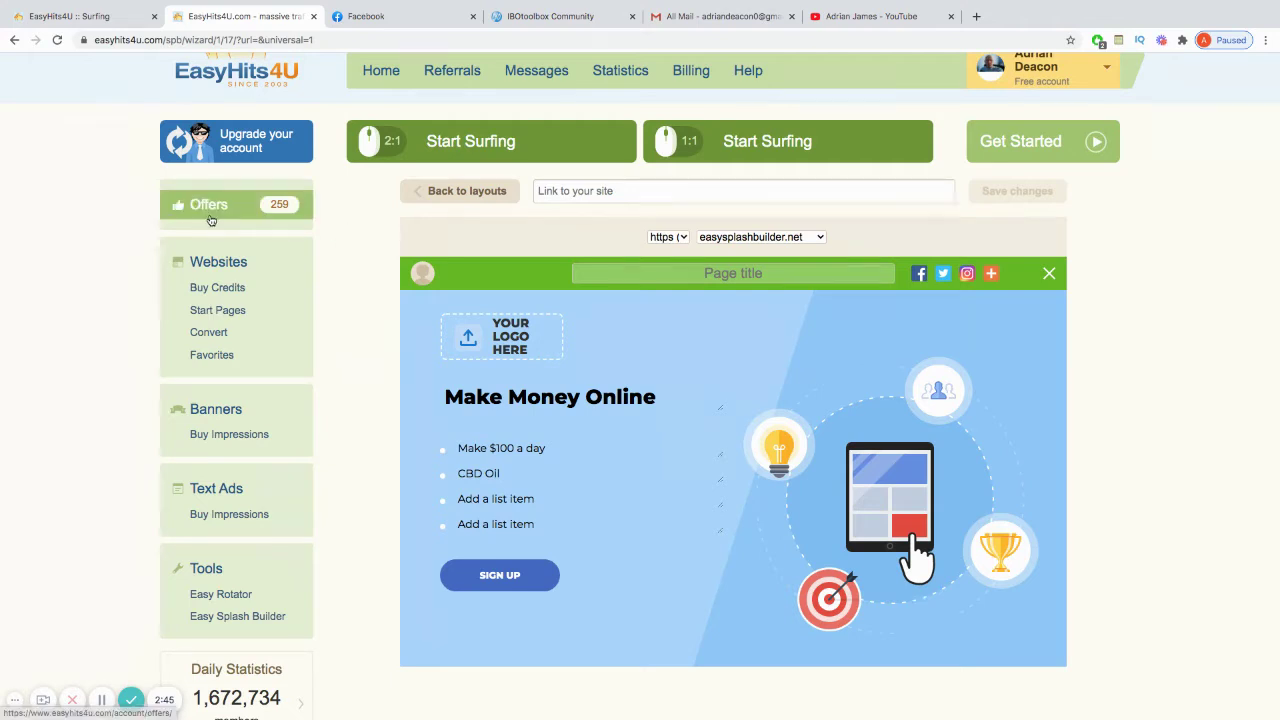
scroll(221, 306, "up", 1)
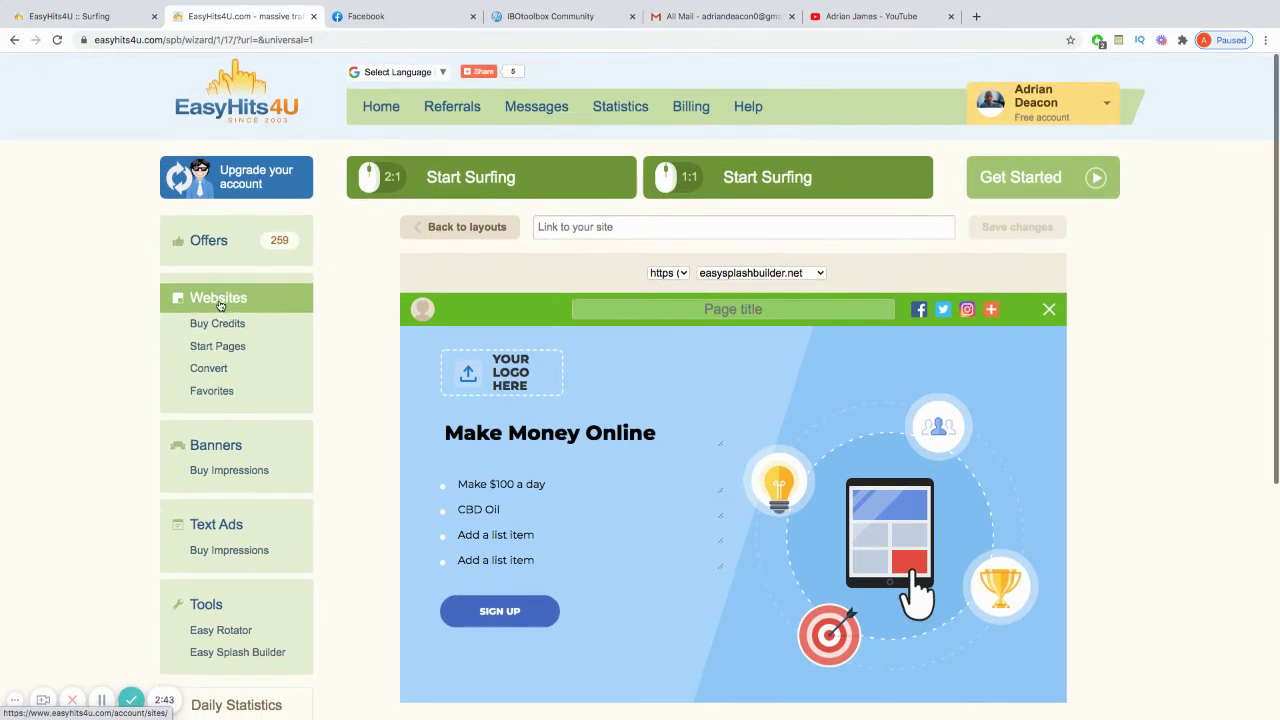
Open the LL One site from the account's Websites list and close the banner above its splash page.
left_click(376, 114)
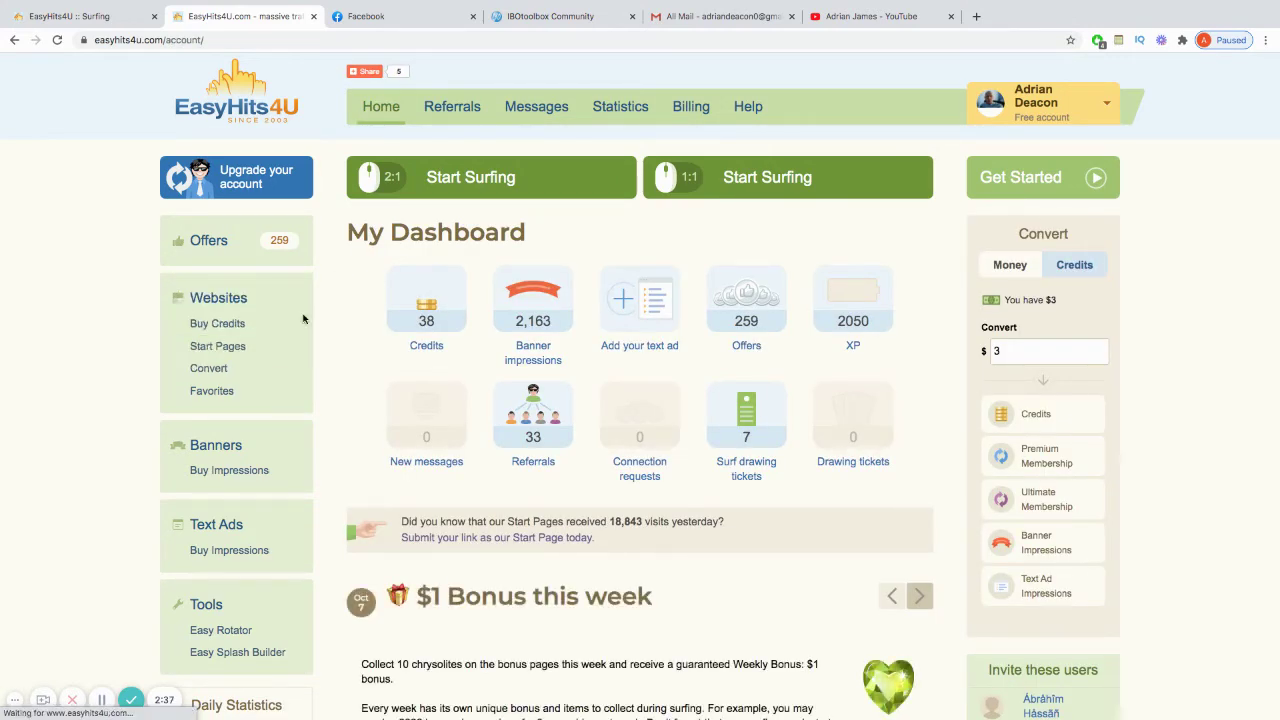
left_click(211, 298)
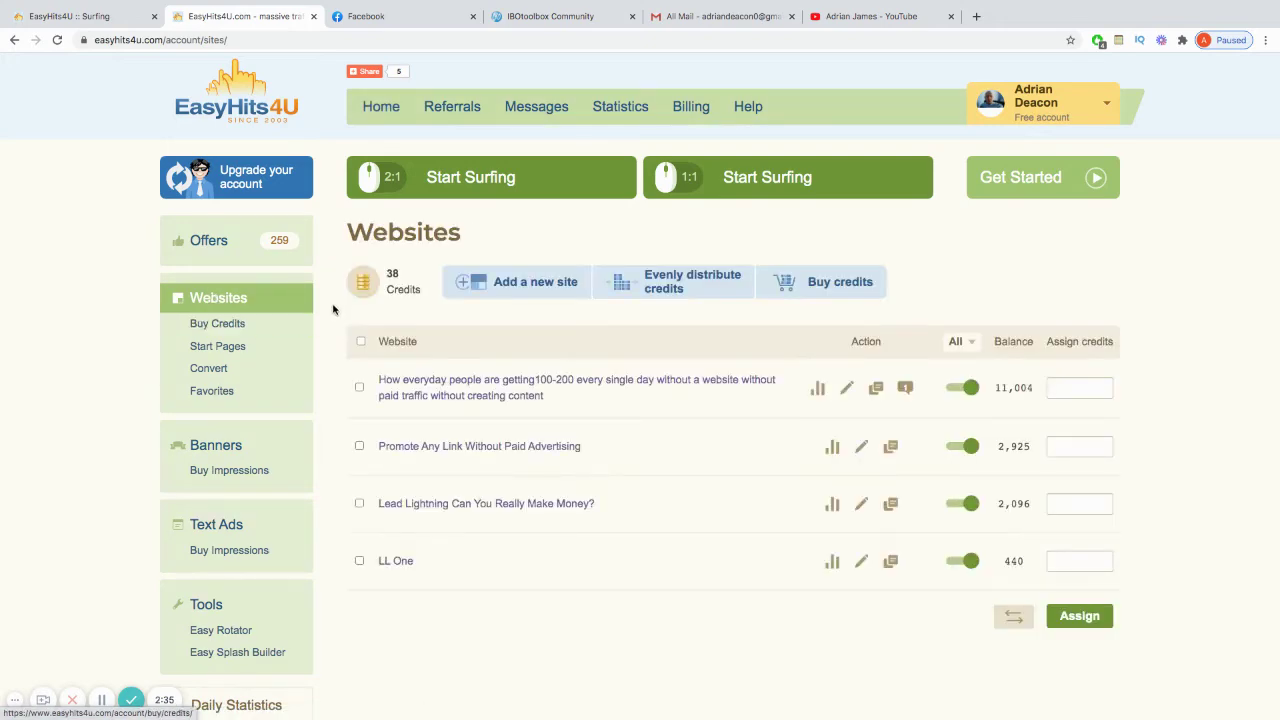
scroll(335, 308, "down", 3)
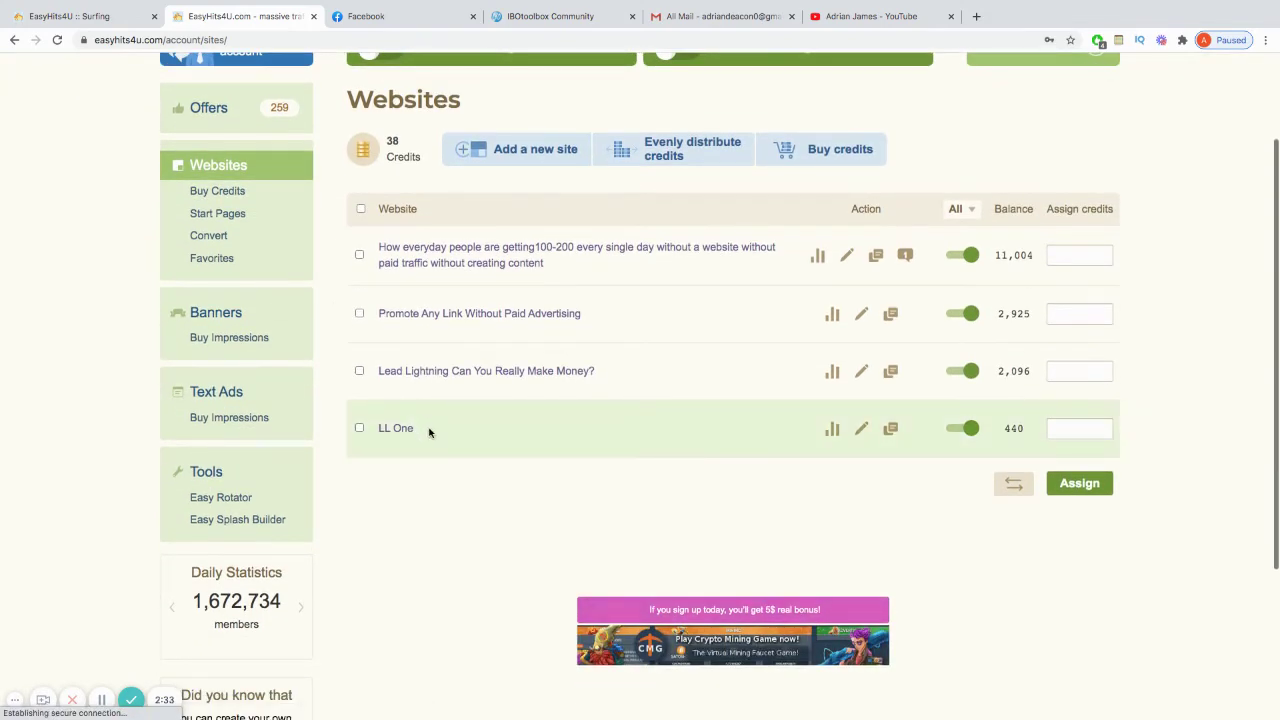
left_click(396, 432)
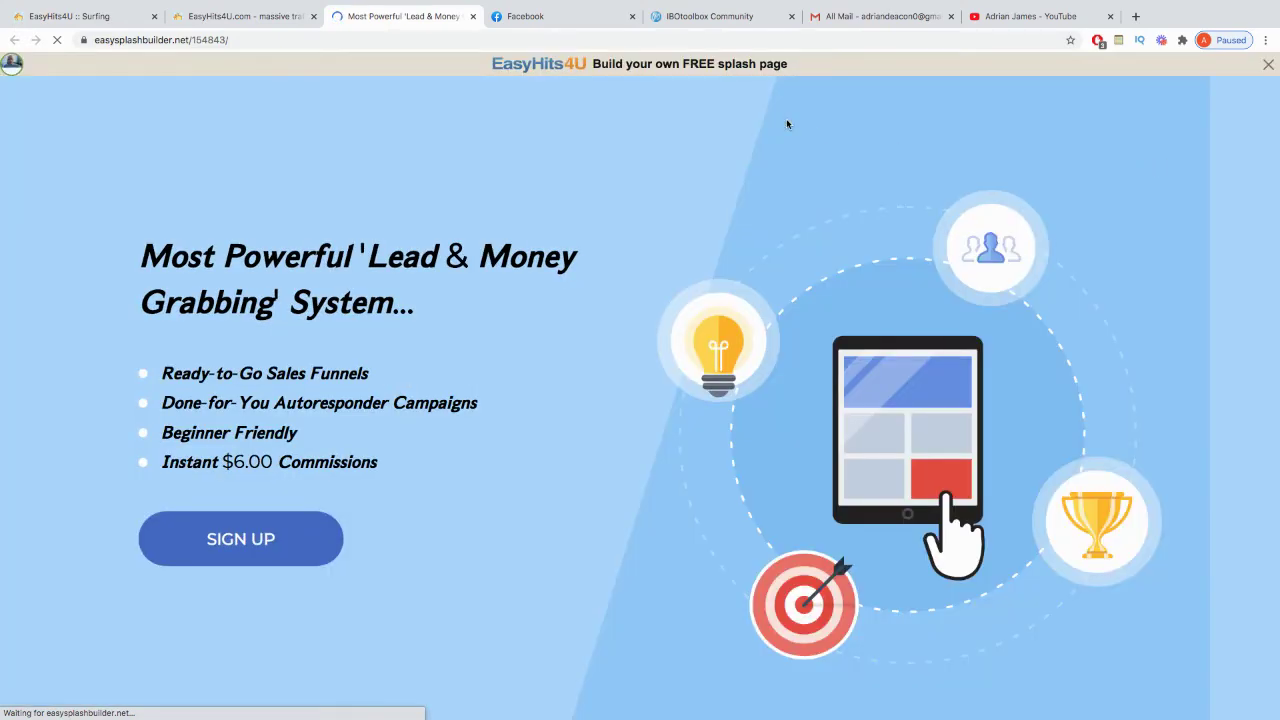
left_click(1268, 64)
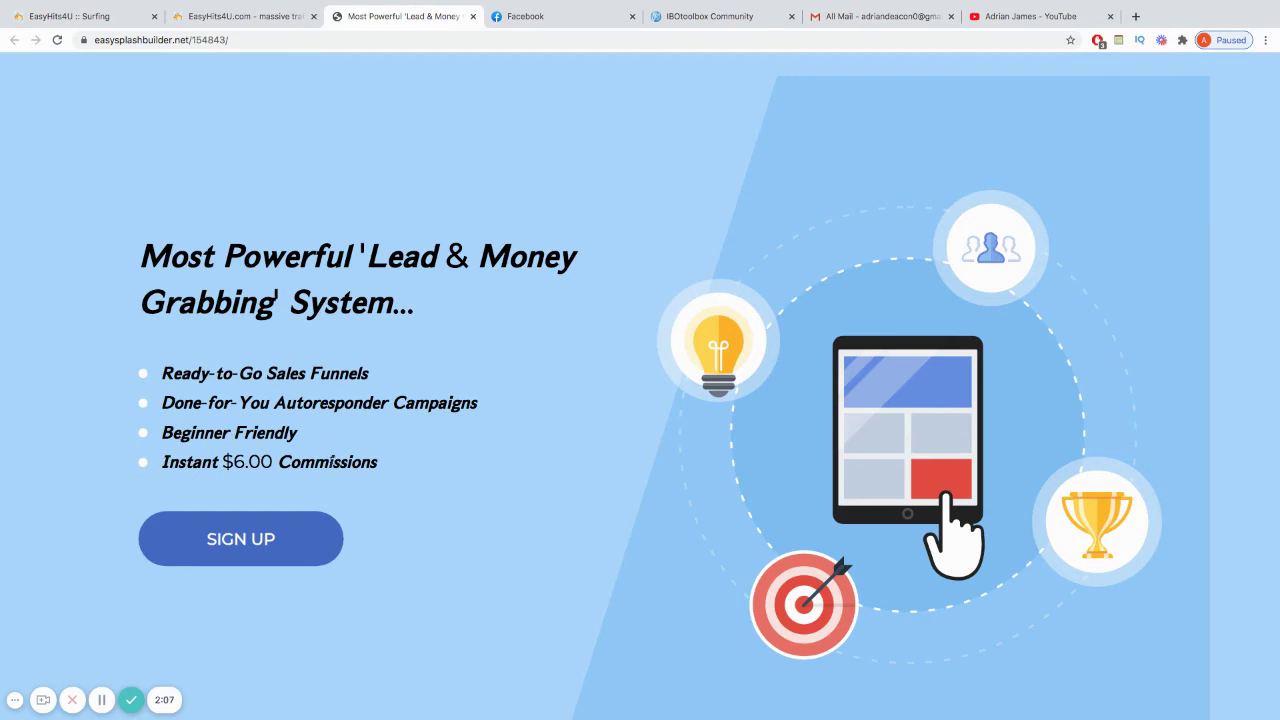
Follow the splash page's sign-up link to check its lead capture page, and close that page.
left_click(233, 542)
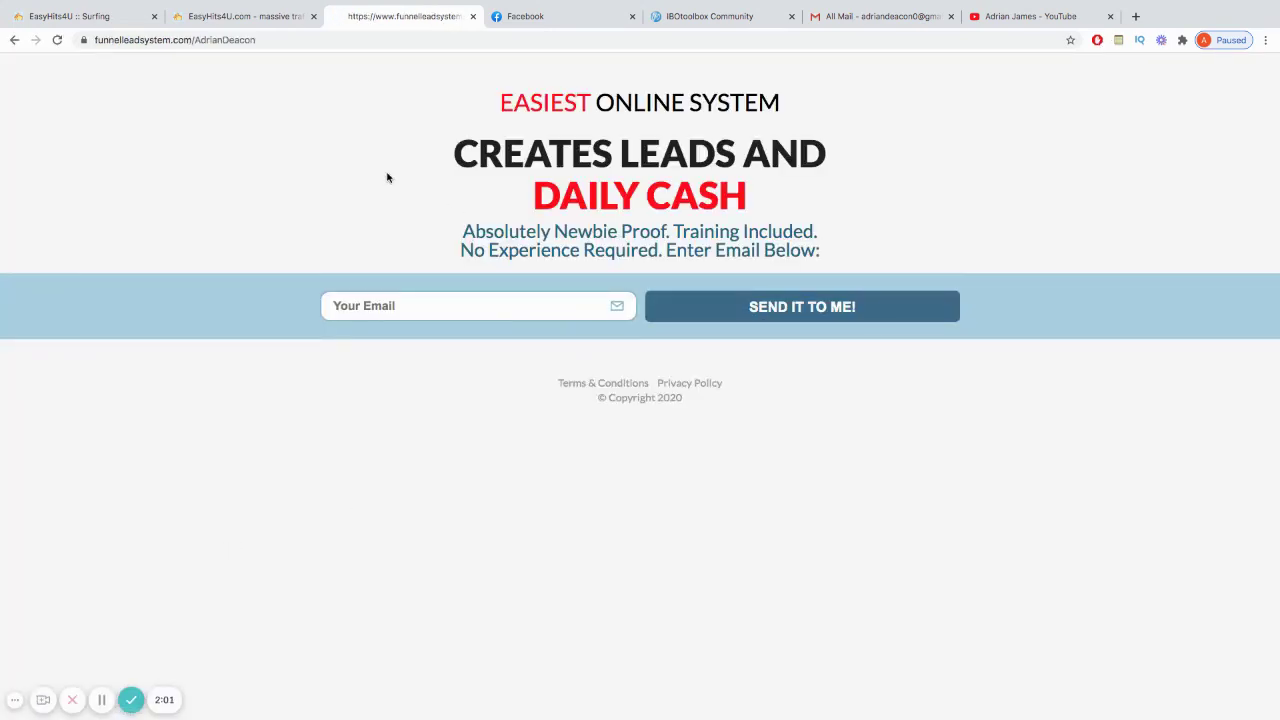
left_click(473, 19)
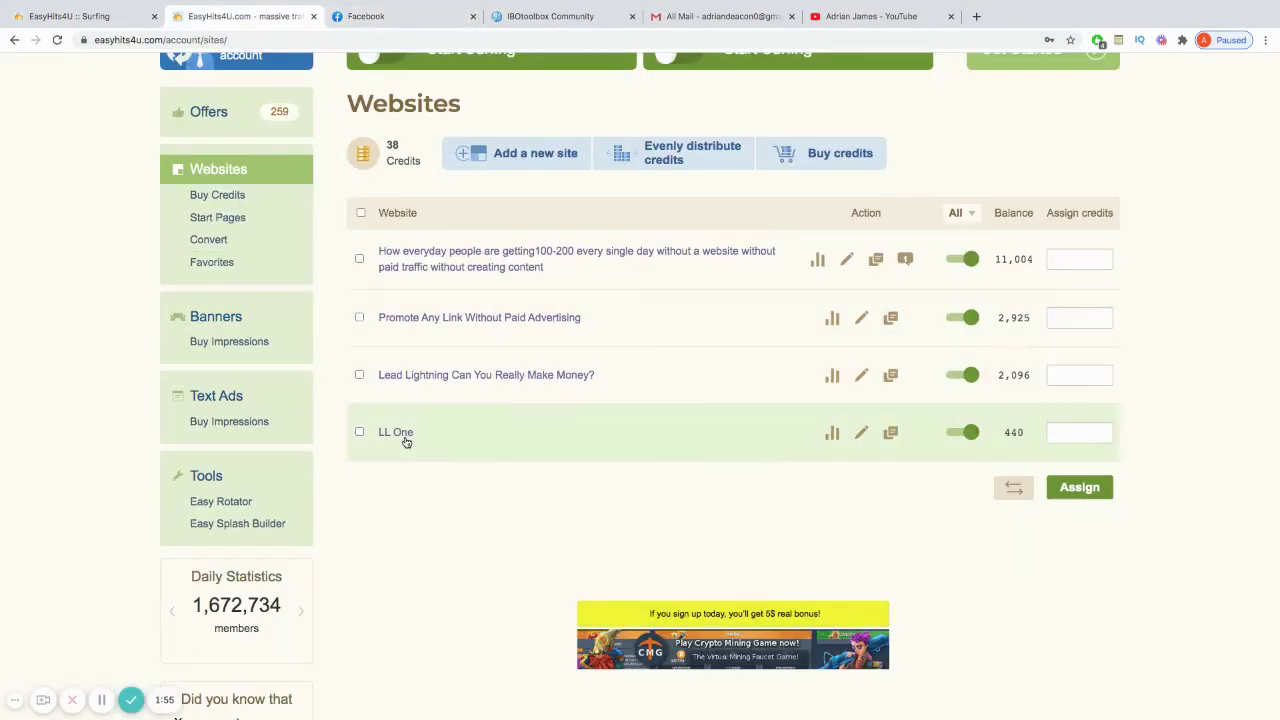
Reopen the LL One splash page, highlight its headline and bullet list for review, and close the page.
left_click(398, 436)
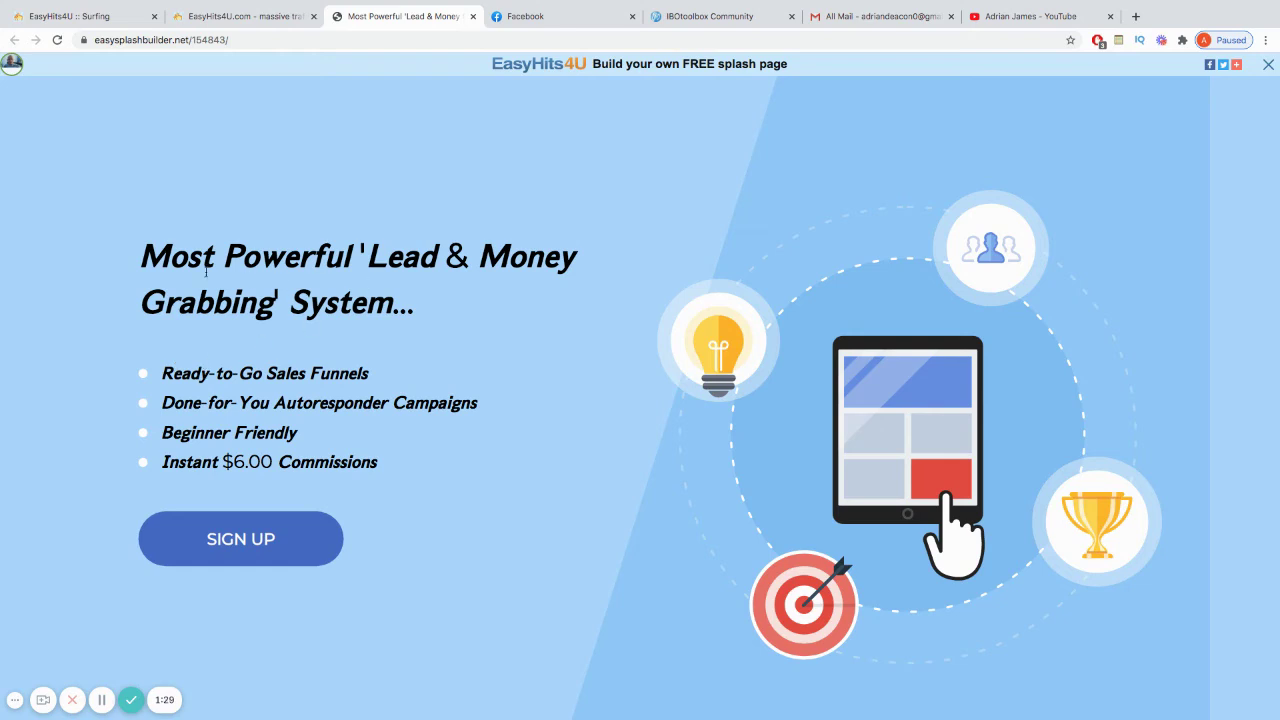
left_click_drag(143, 253, 450, 312)
left_click(87, 293)
left_click_drag(163, 369, 397, 468)
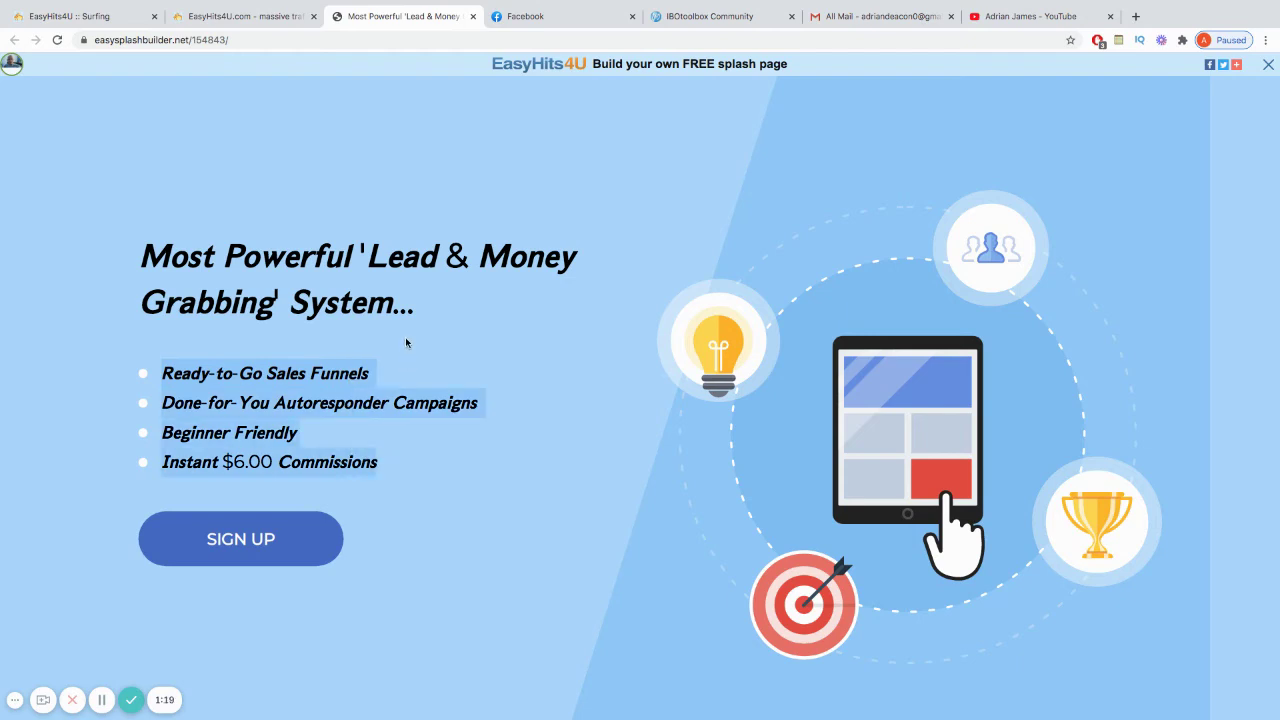
left_click(123, 342)
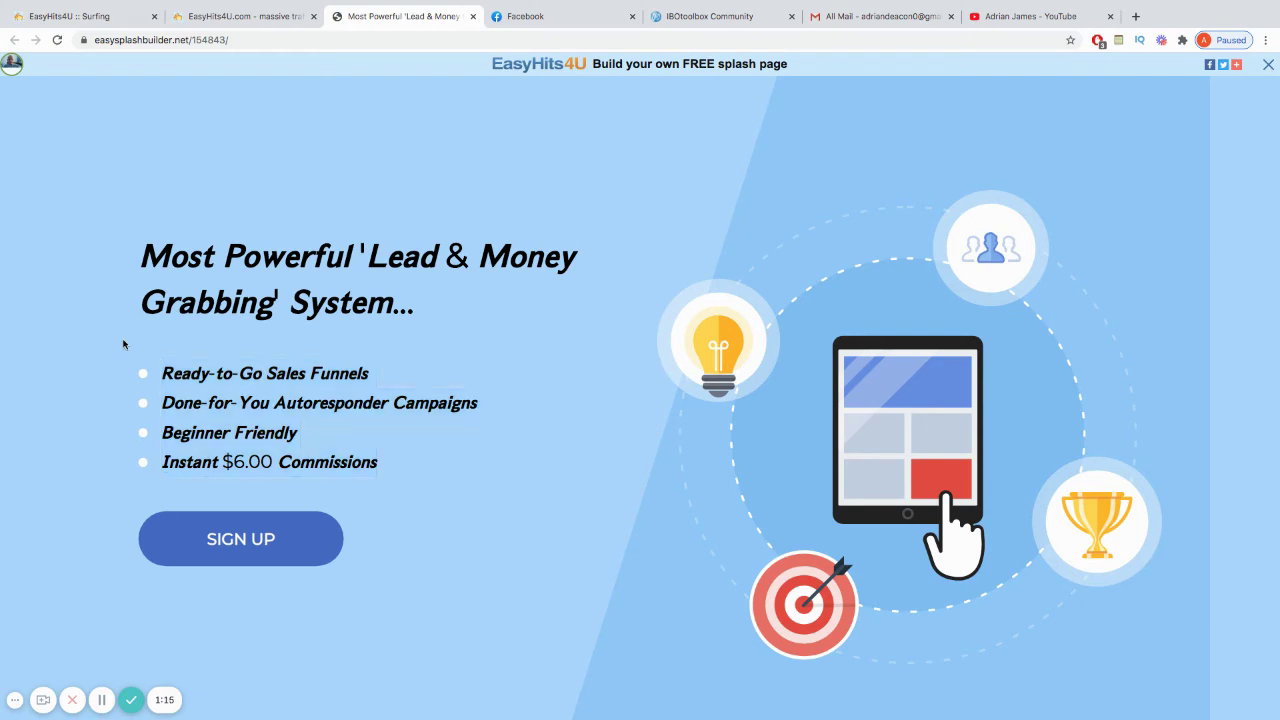
left_click_drag(141, 250, 433, 309)
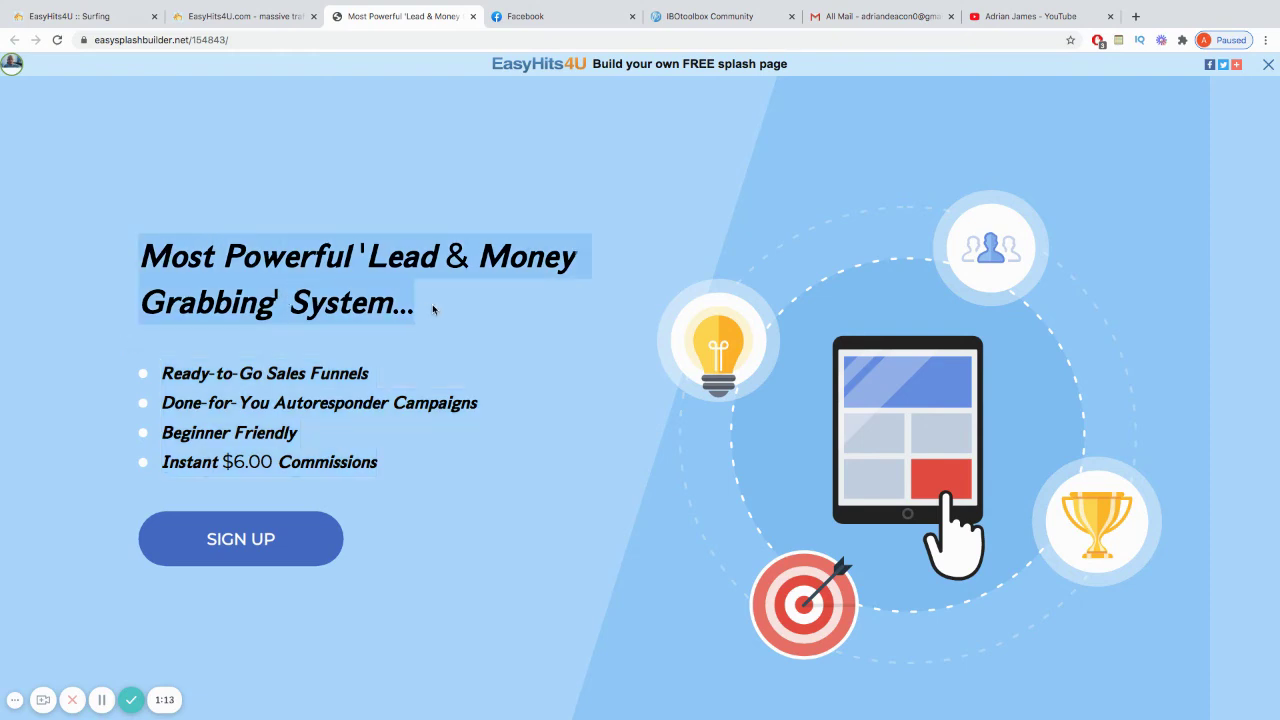
left_click(588, 174)
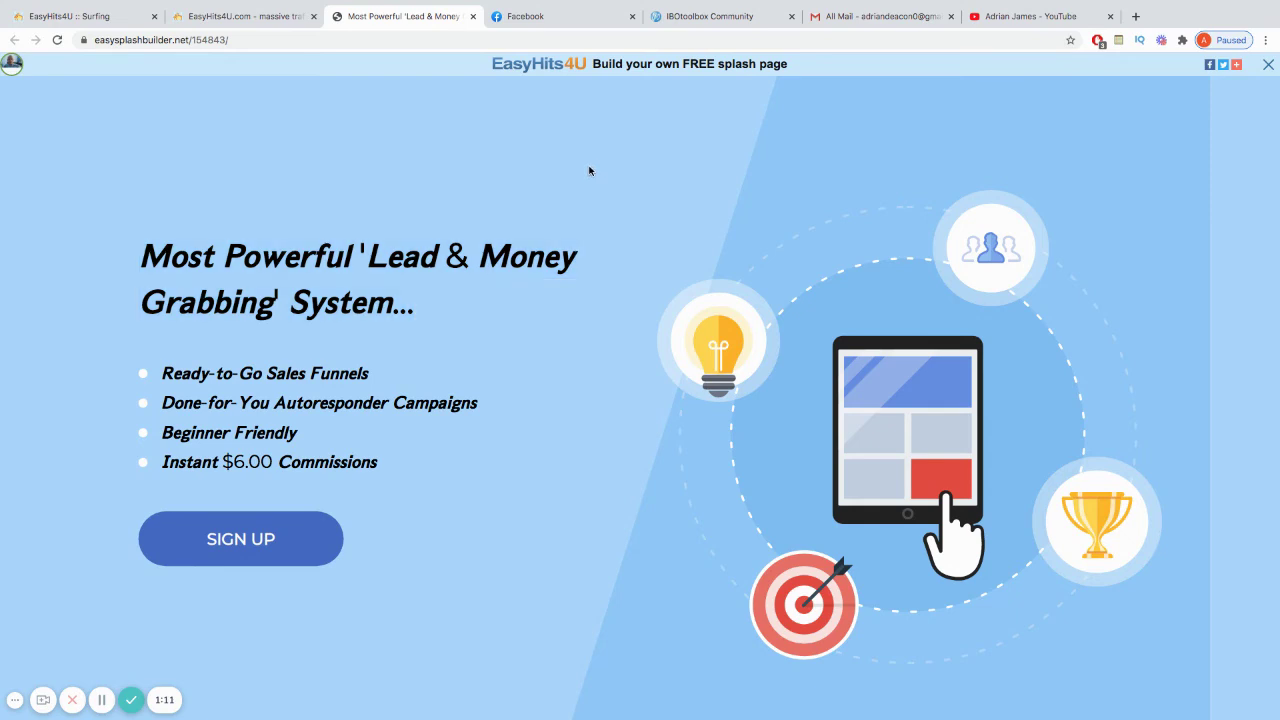
left_click(1268, 66)
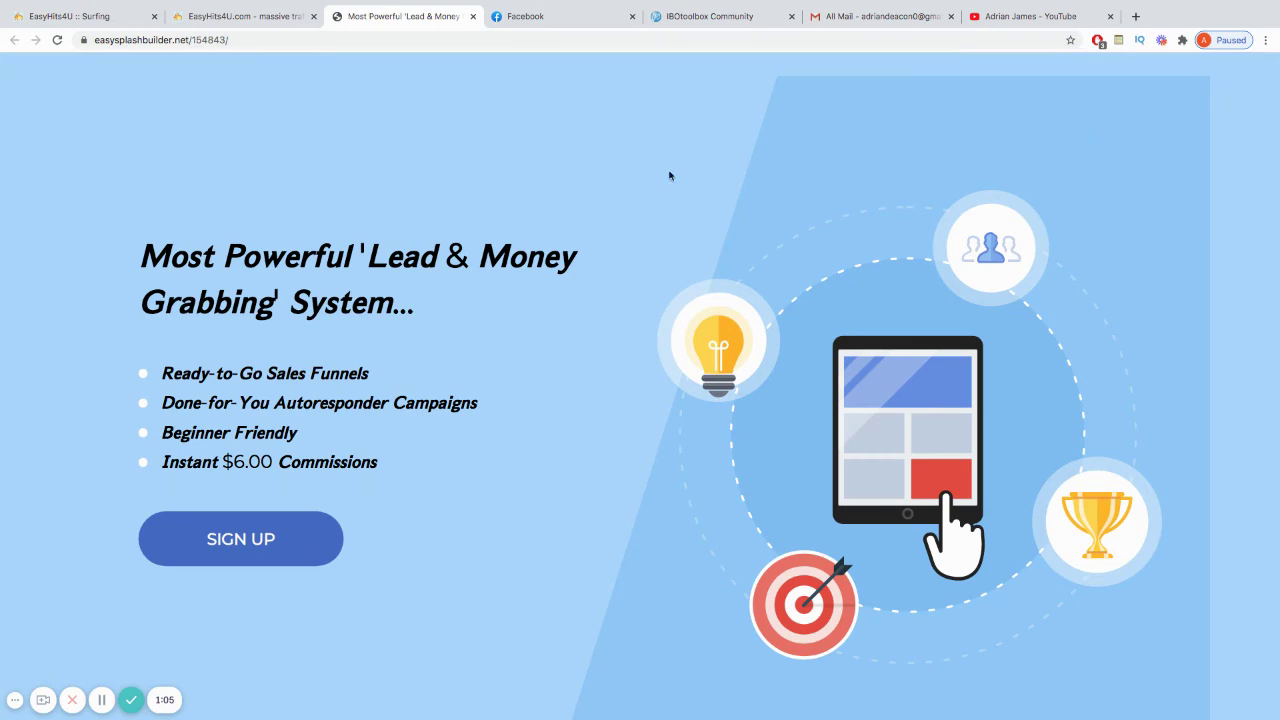
left_click(473, 16)
Start a new splash page with the Wizard in Easy Splash Builder and look through the available layouts.
left_click(226, 523)
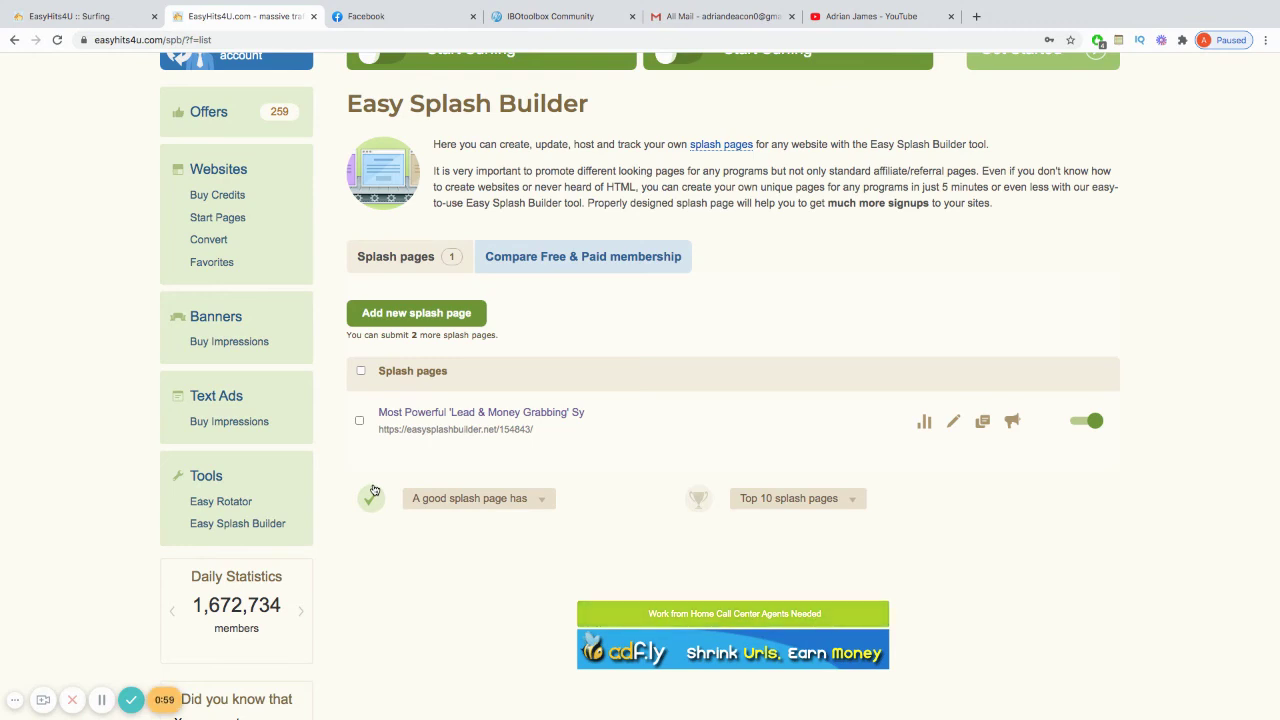
left_click(418, 312)
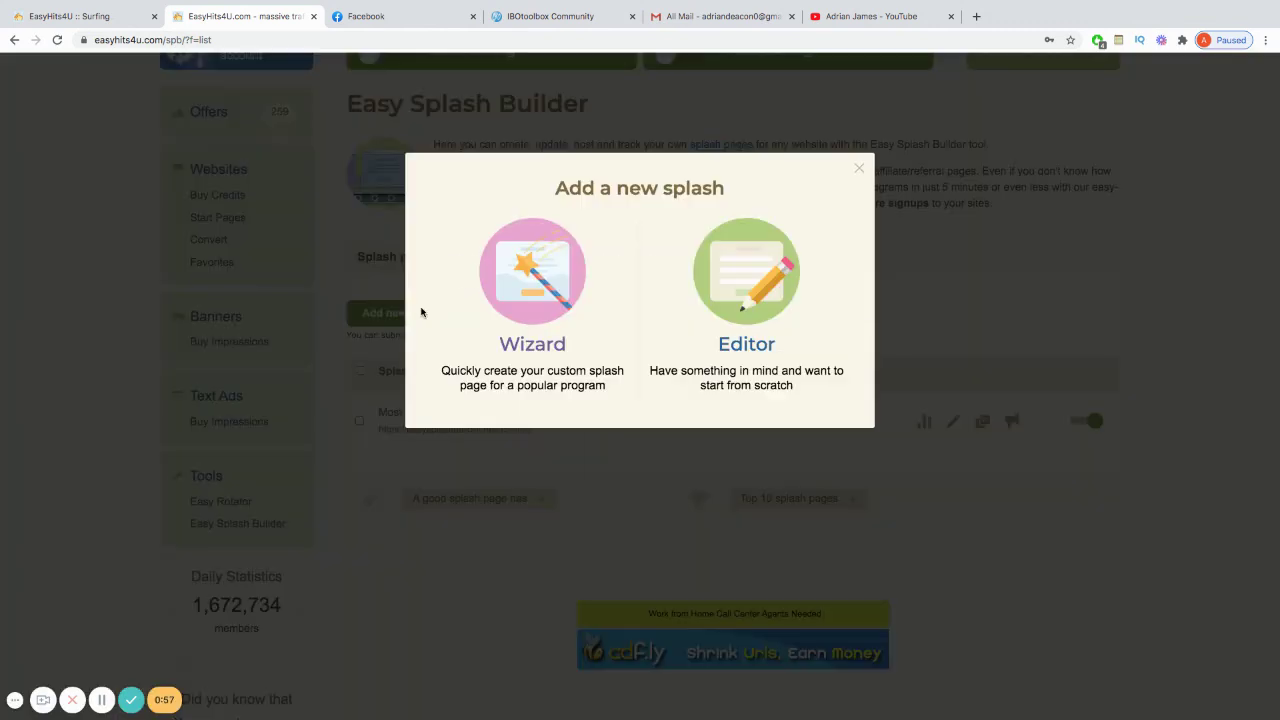
left_click(515, 292)
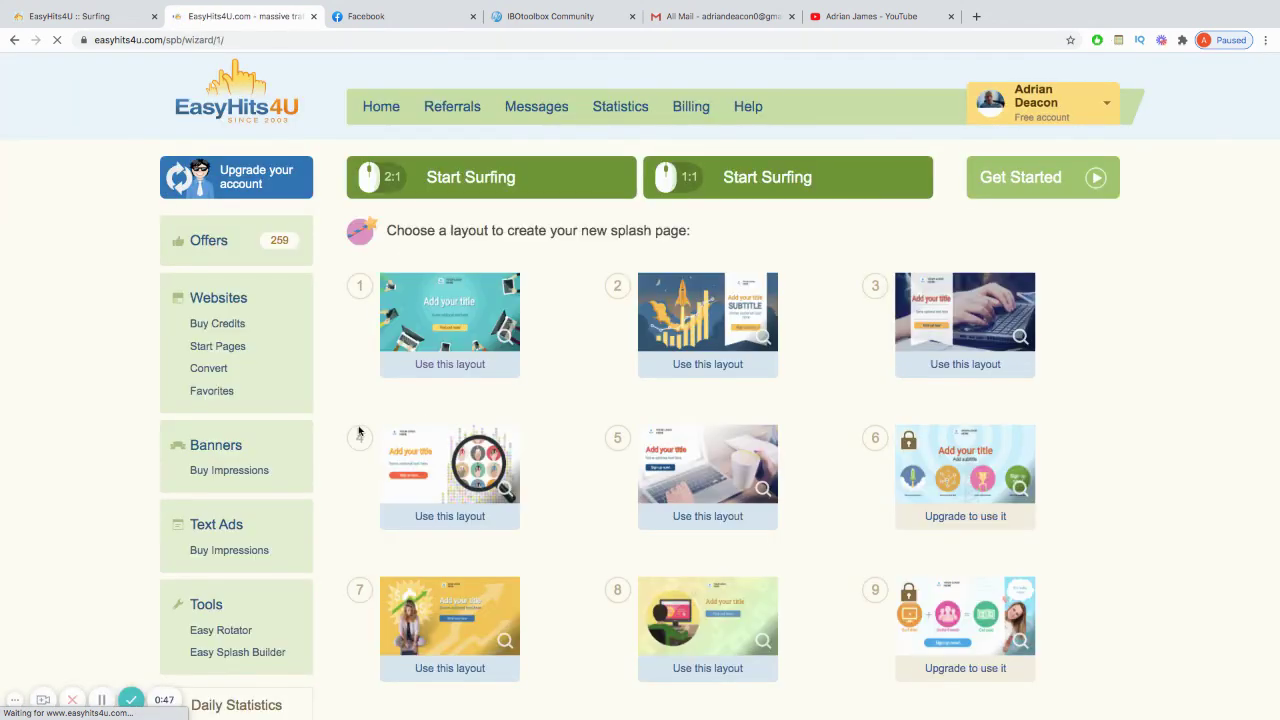
scroll(355, 431, "down", 1)
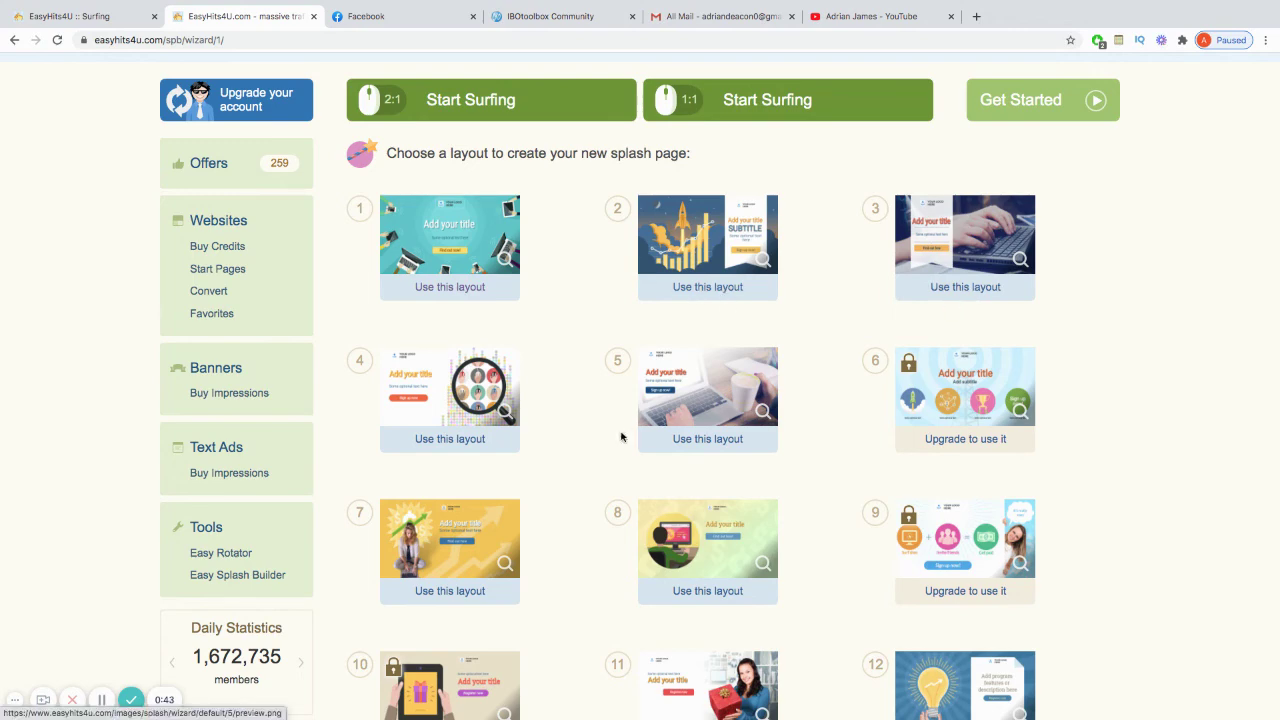
scroll(578, 478, "down", 2)
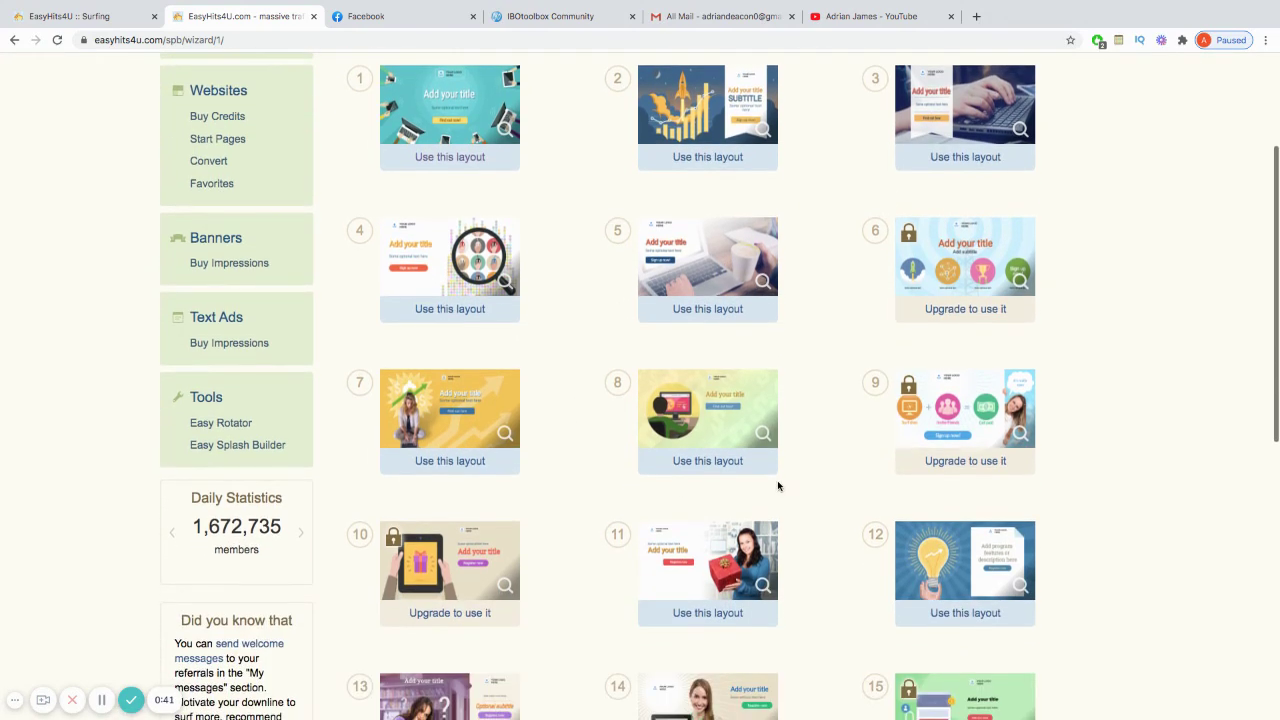
scroll(597, 489, "down", 3)
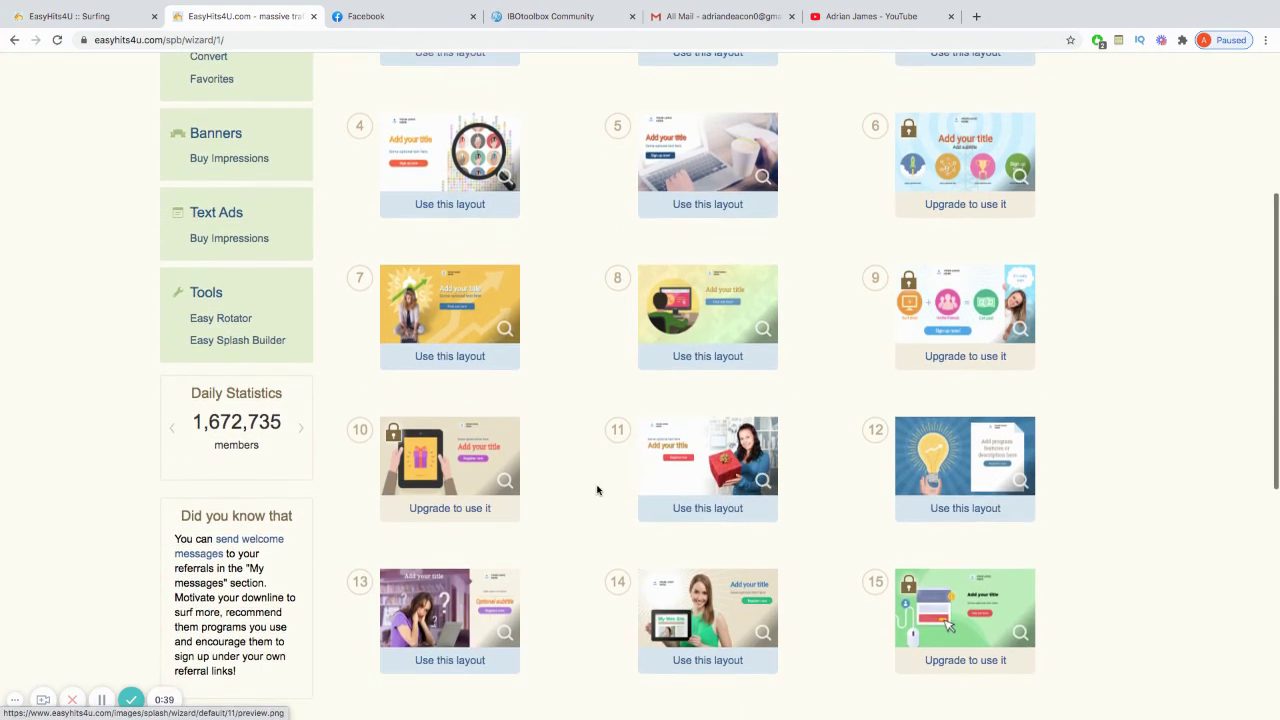
scroll(591, 490, "down", 4)
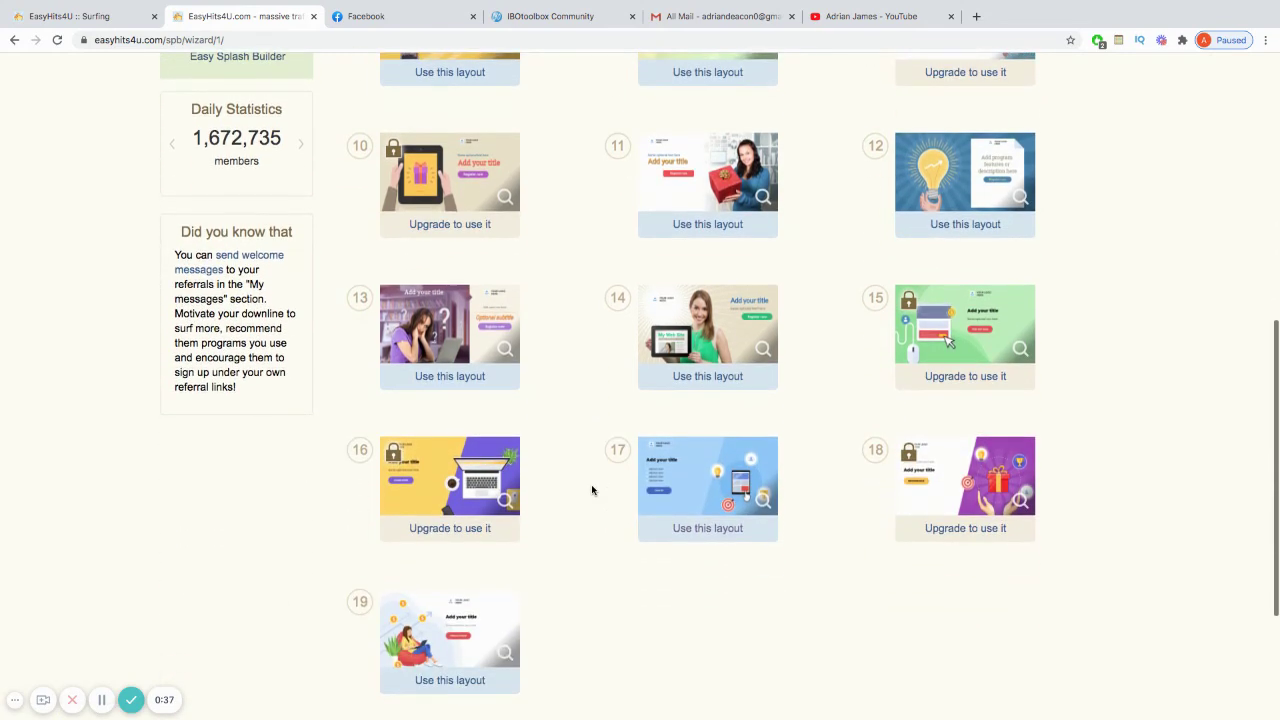
scroll(591, 490, "up", 10)
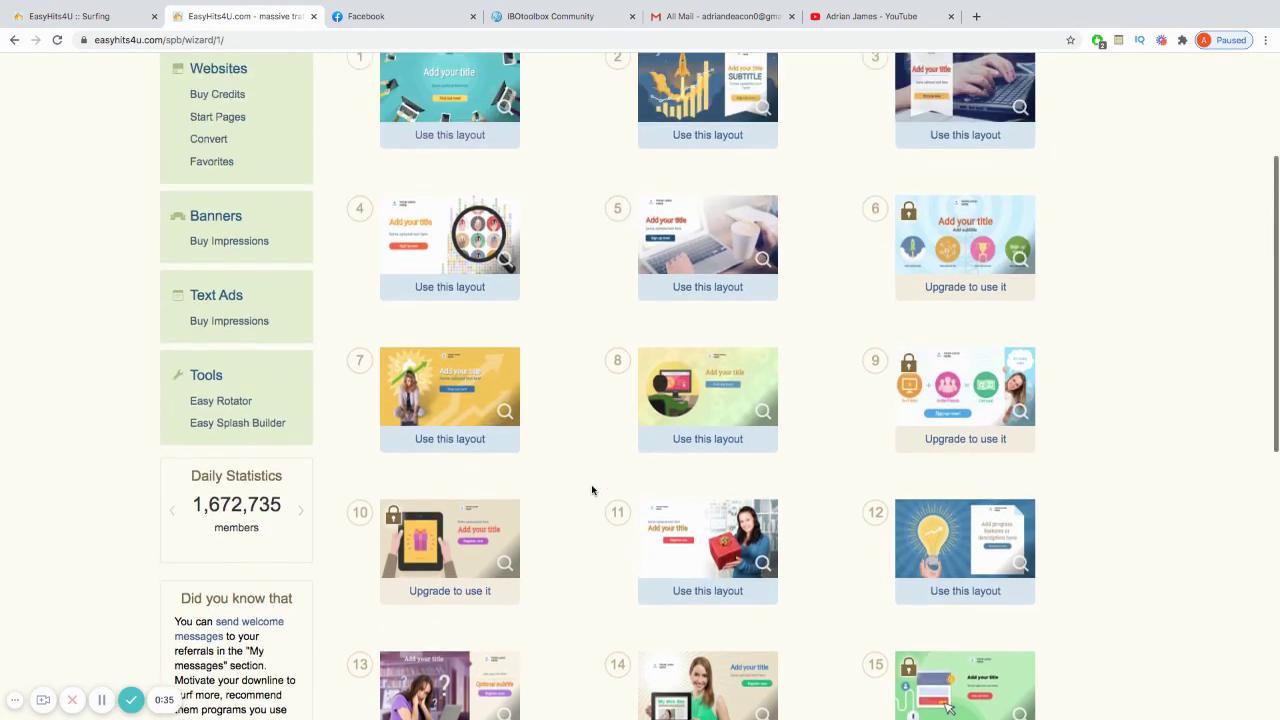
scroll(591, 490, "up", 1)
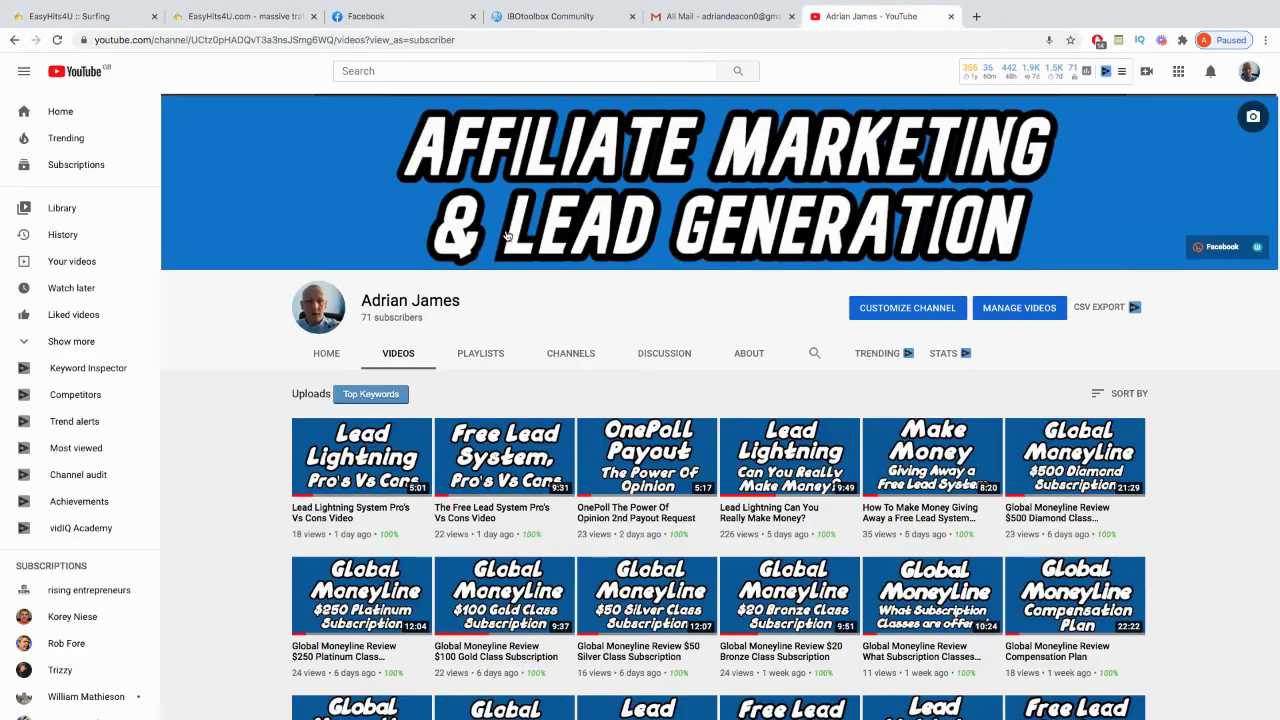
Switch to the YouTube channel's page of uploaded videos.
left_click(858, 16)
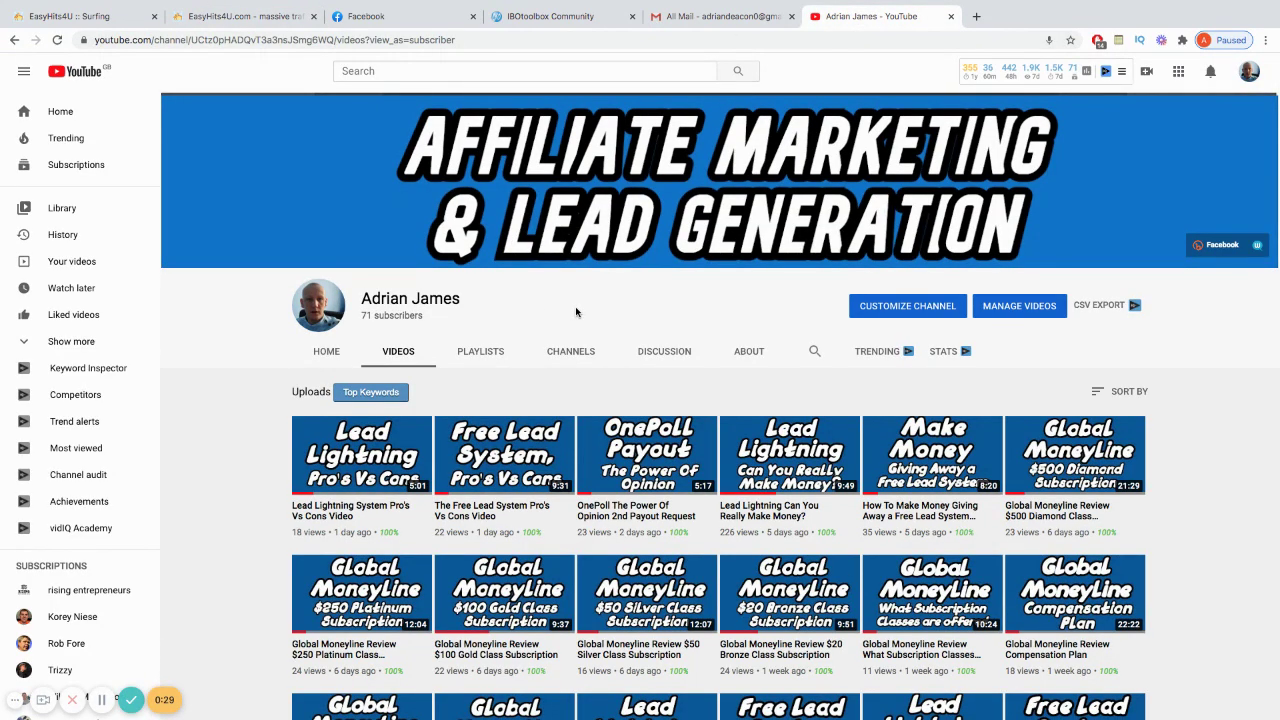